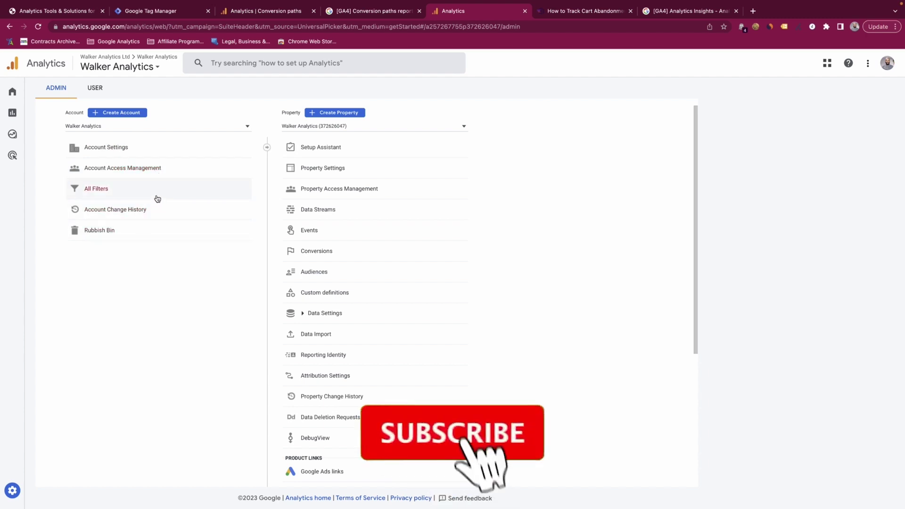
Review the account settings, including basic details, data sharing options and data processing terms.
left_click(152, 148)
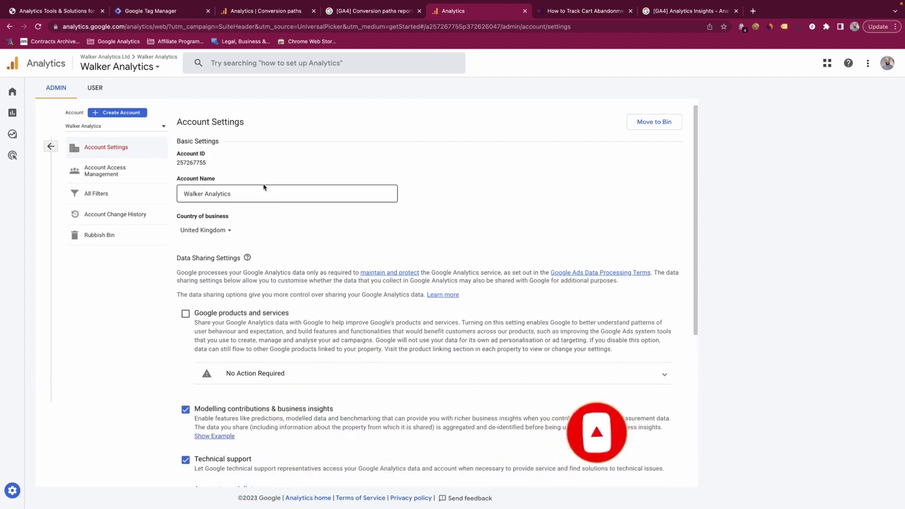
scroll(267, 187, "down", 1)
scroll(265, 188, "up", 1)
scroll(277, 212, "down", 3)
scroll(276, 212, "down", 3)
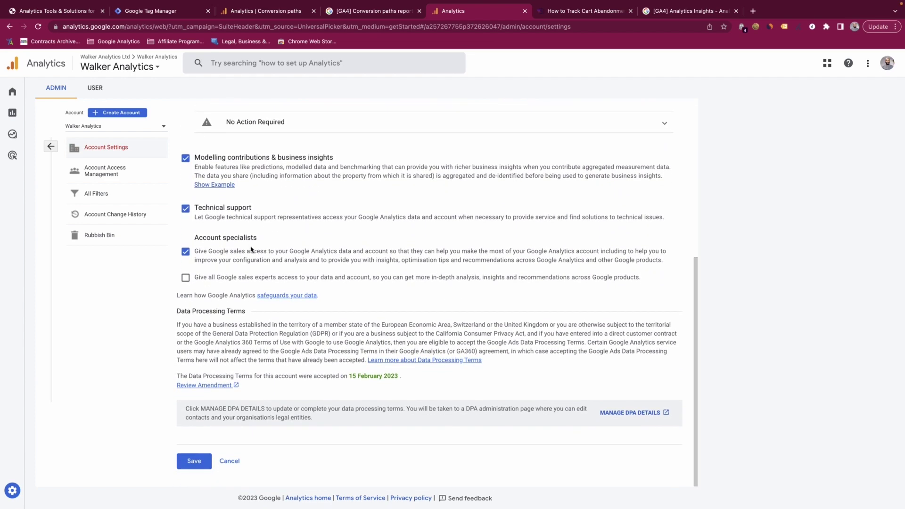
scroll(245, 295, "up", 1)
scroll(247, 295, "down", 1)
scroll(217, 303, "up", 1)
scroll(217, 303, "up", 4)
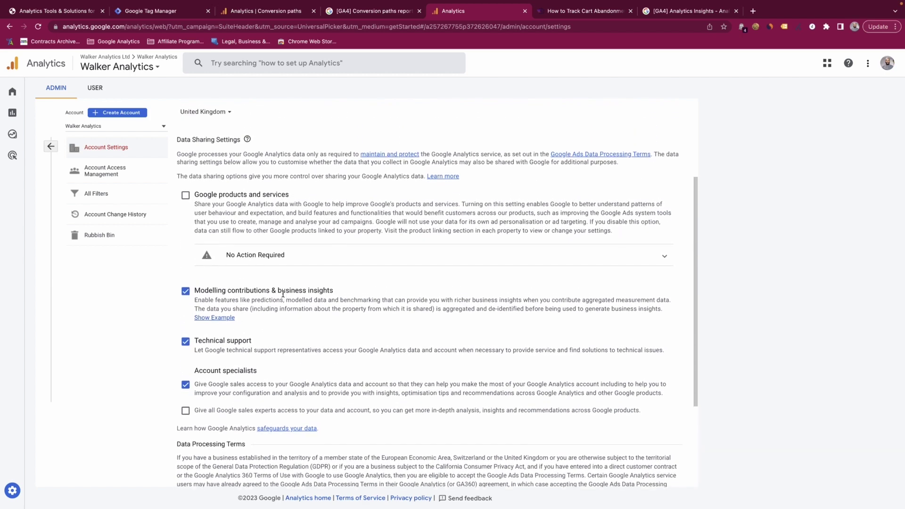
scroll(262, 304, "up", 3)
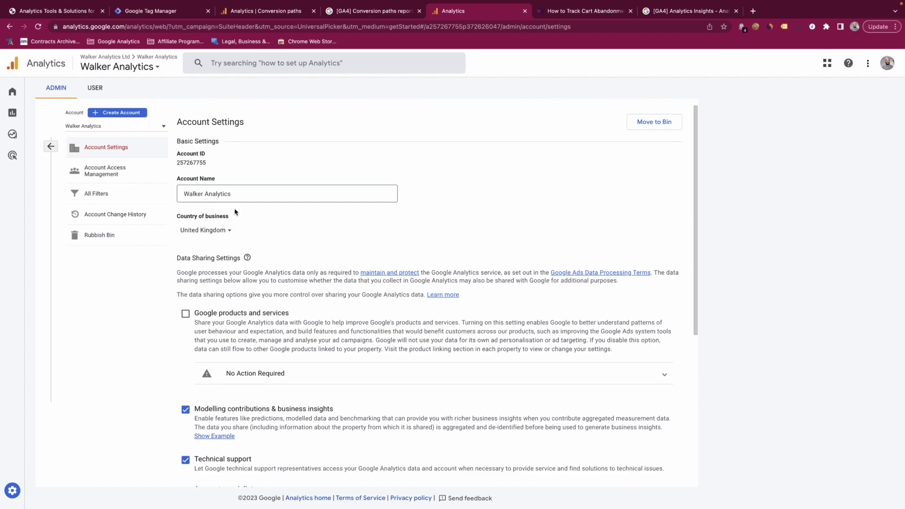
scroll(237, 211, "down", 7)
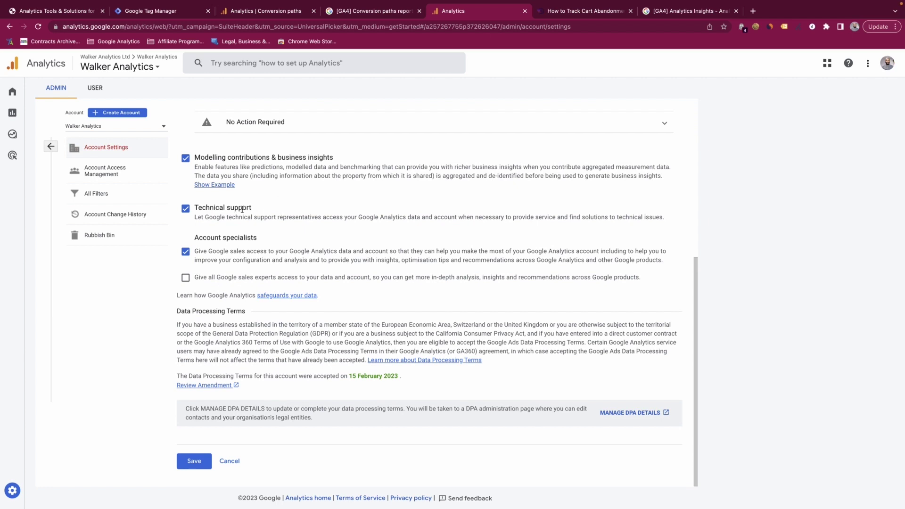
Check who has access to the account and which roles they hold, and return to the admin overview.
left_click(141, 174)
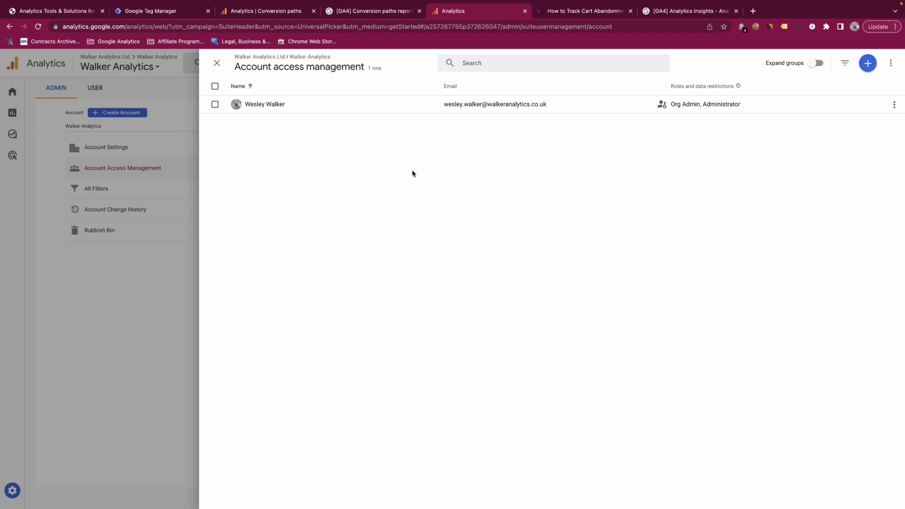
left_click(113, 281)
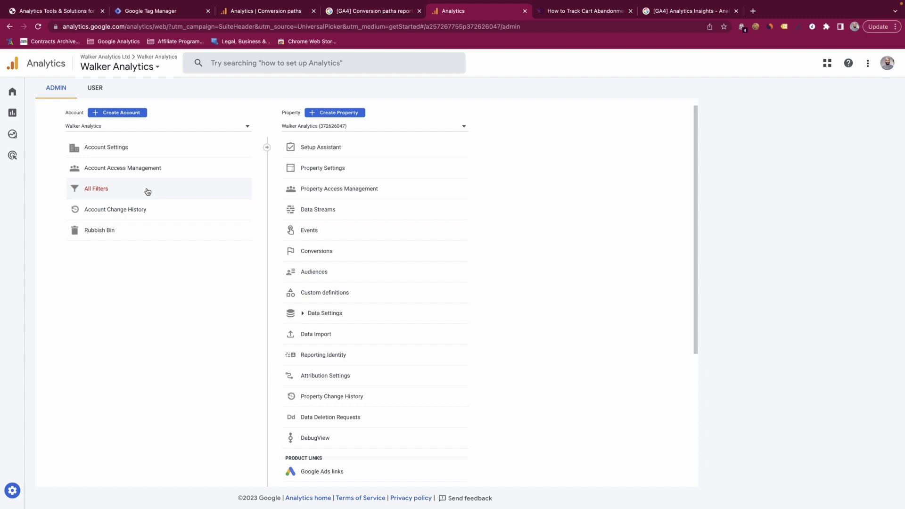
Review the account's change history and rubbish bin, and return to the admin overview.
left_click(158, 211)
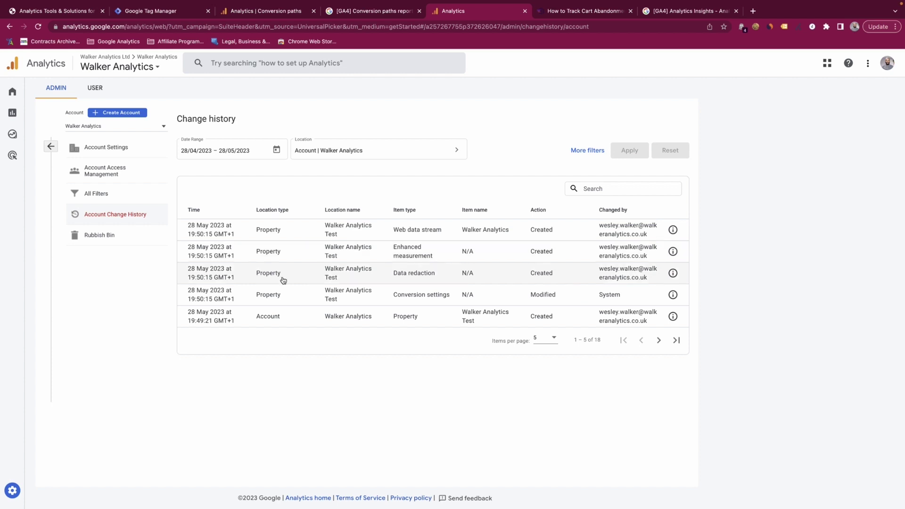
left_click(107, 235)
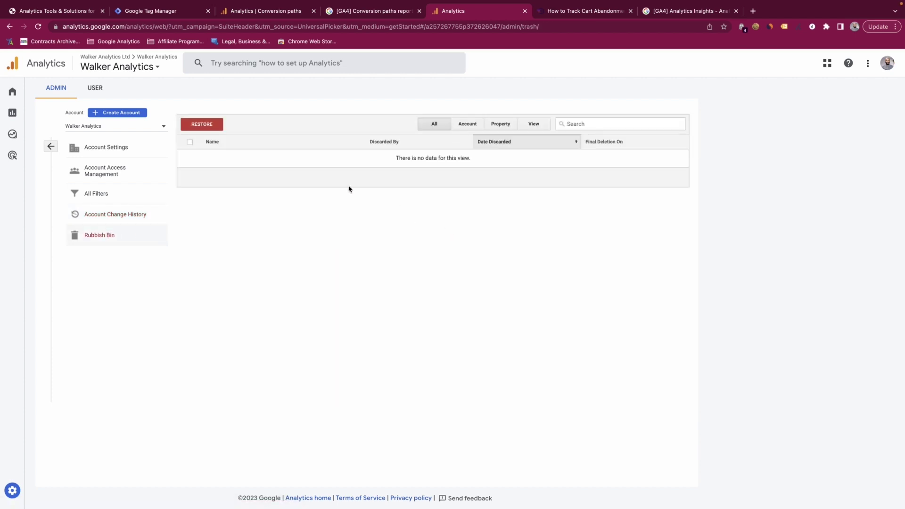
left_click(52, 148)
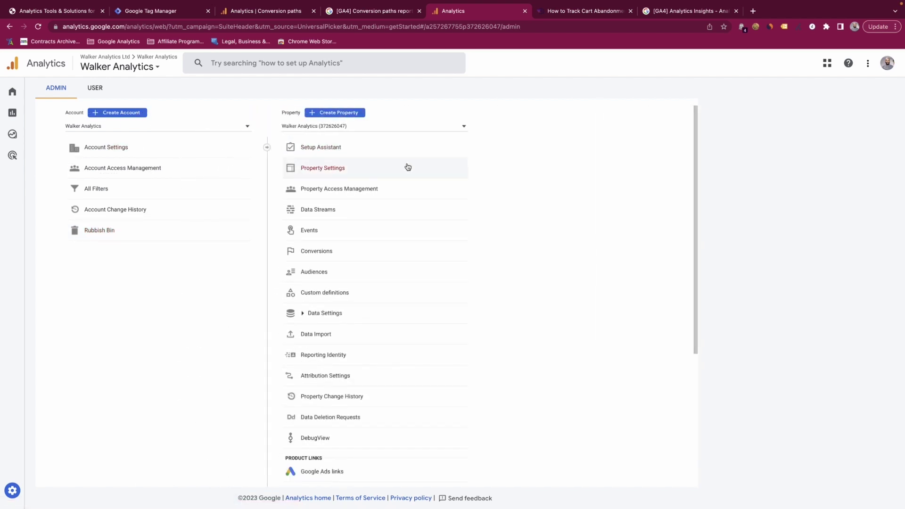
Review the property's Setup Assistant checklist, including the optional advanced setup items.
left_click(370, 149)
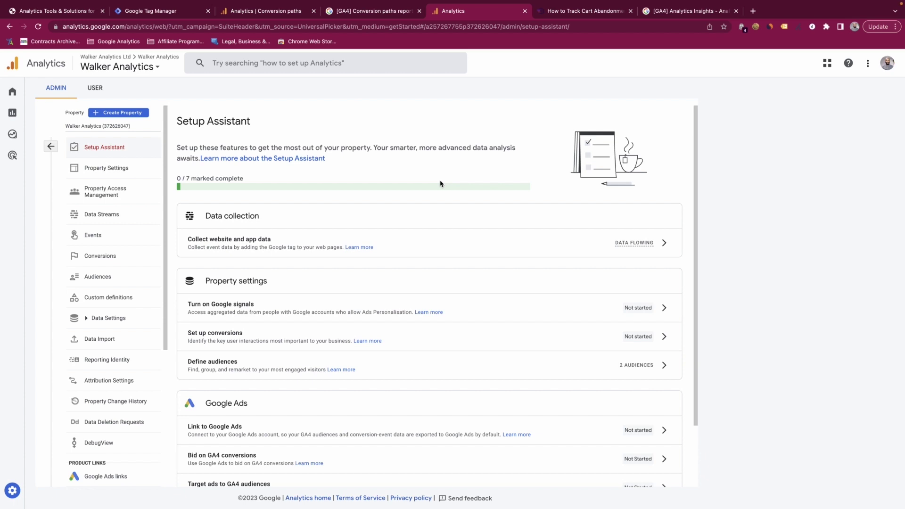
scroll(480, 222, "down", 3)
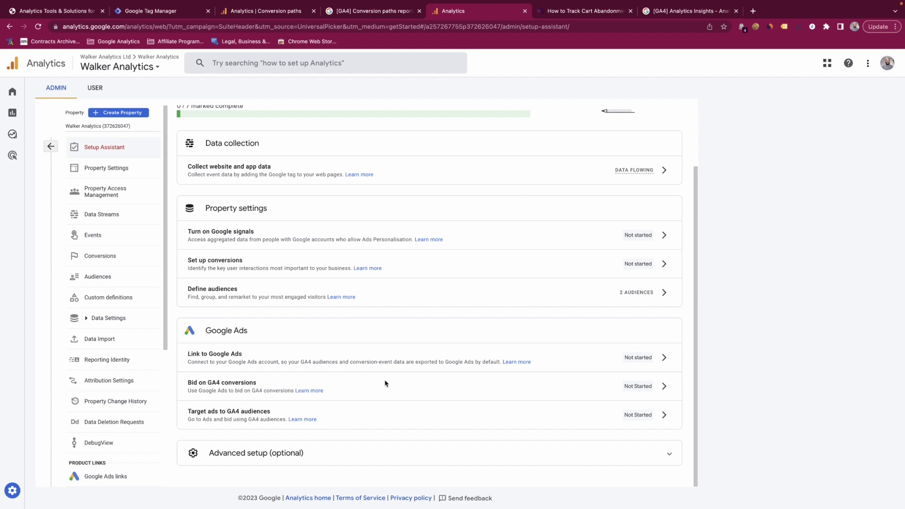
left_click(642, 452)
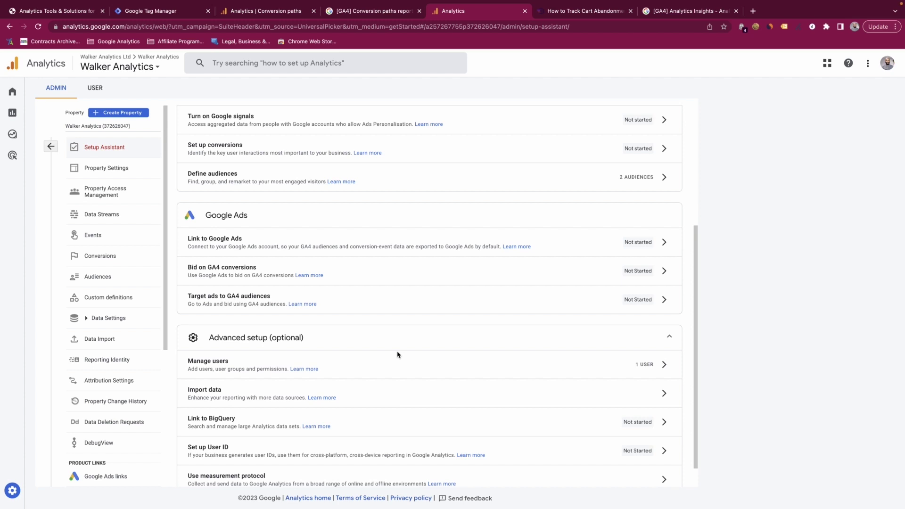
scroll(403, 381, "down", 1)
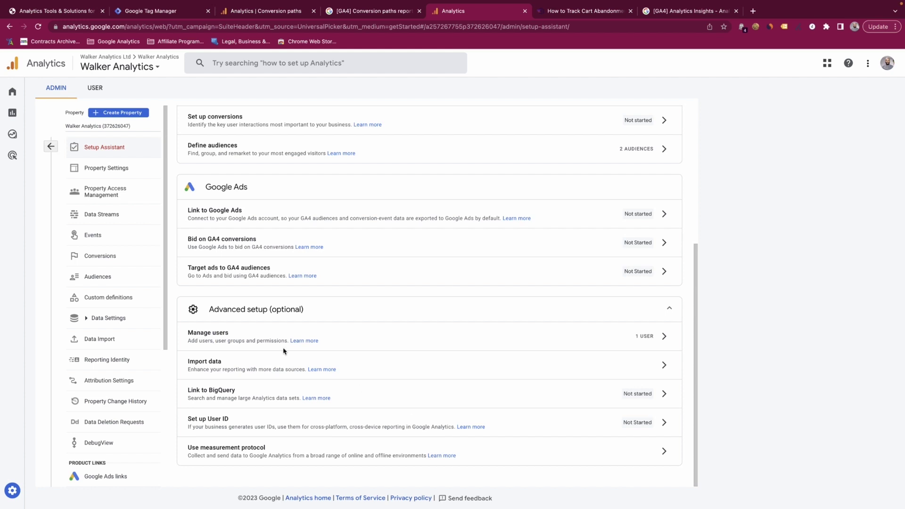
View the property's settings for name, industry category, time zone and currency, and leave without saving.
left_click(106, 168)
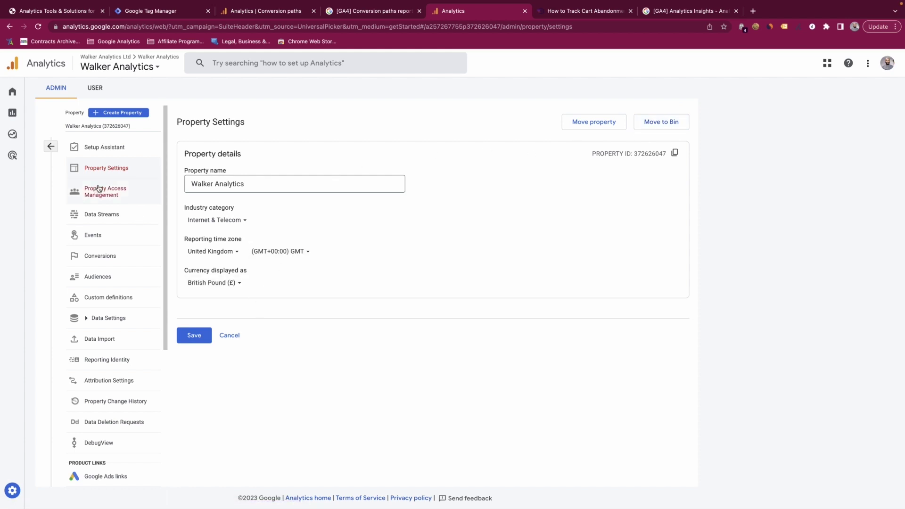
left_click(225, 335)
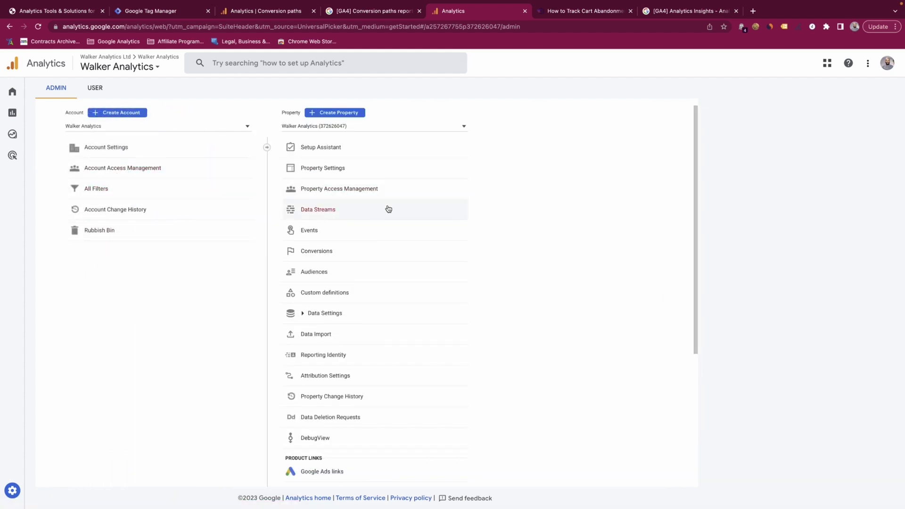
View the property's data streams and inspect the form for adding an iOS app stream without registering an app.
left_click(344, 209)
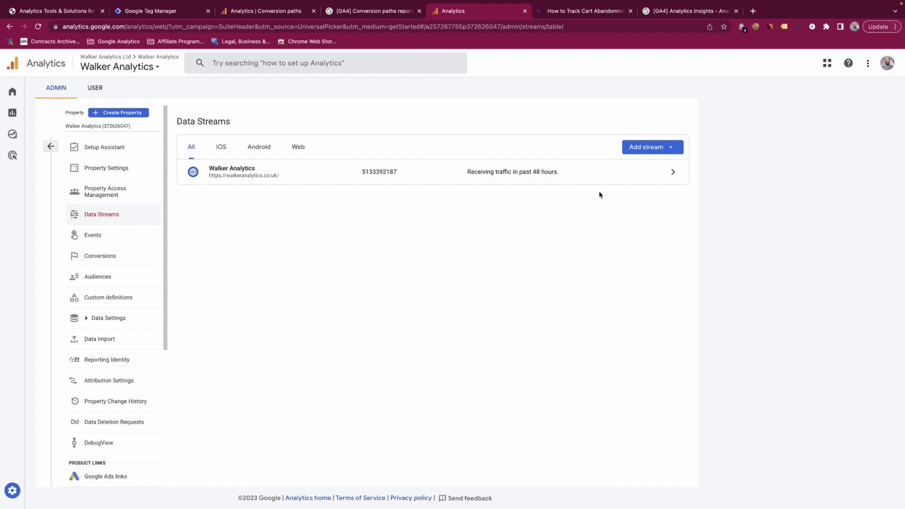
left_click(661, 146)
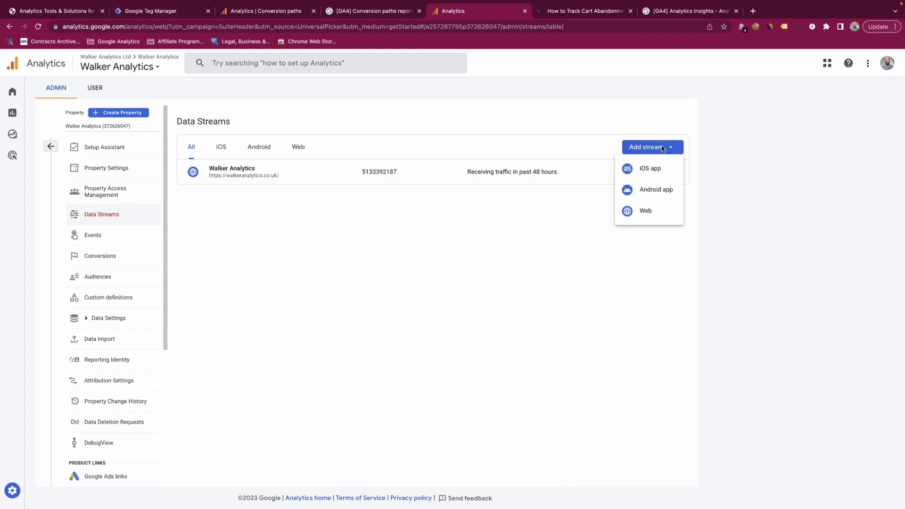
left_click(650, 174)
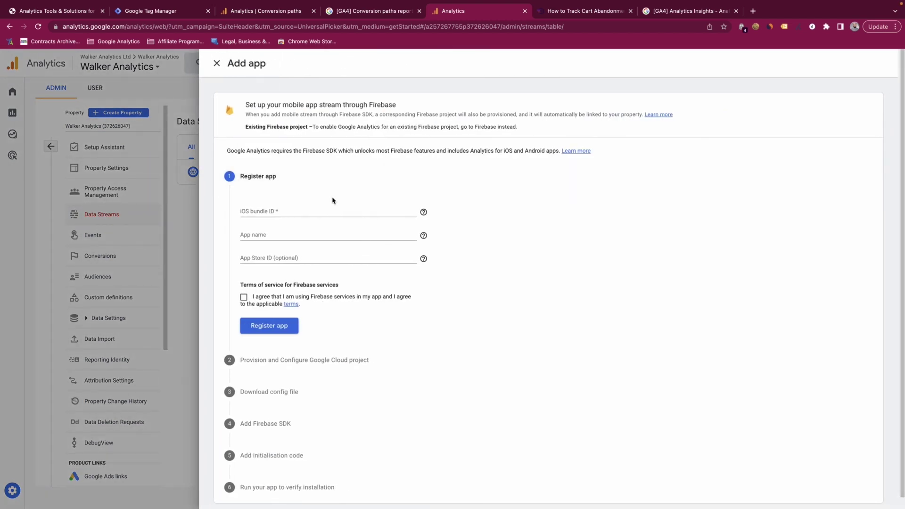
scroll(332, 200, "down", 1)
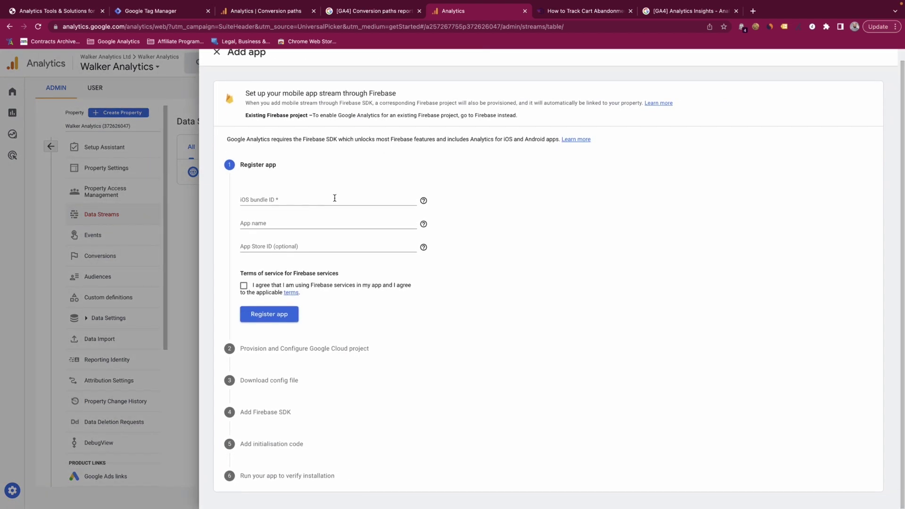
left_click(183, 212)
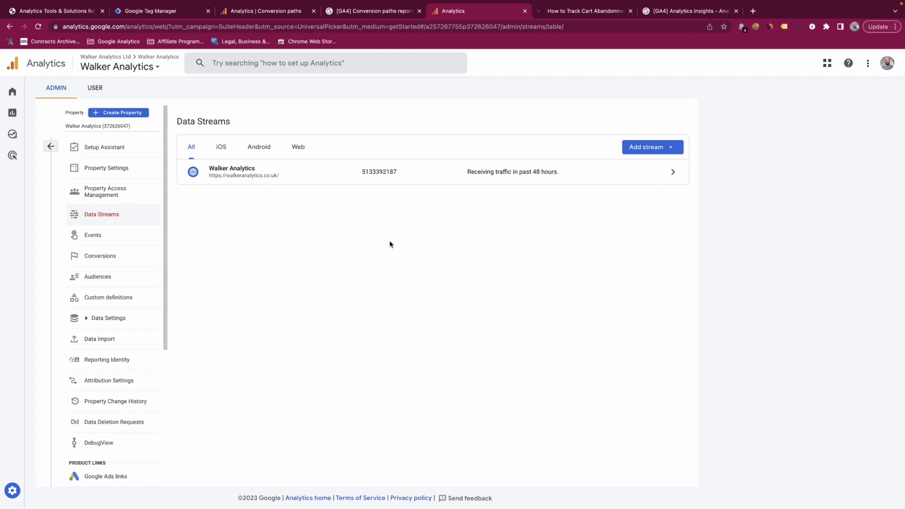
View the property's existing events and briefly open the event modification pane.
left_click(141, 234)
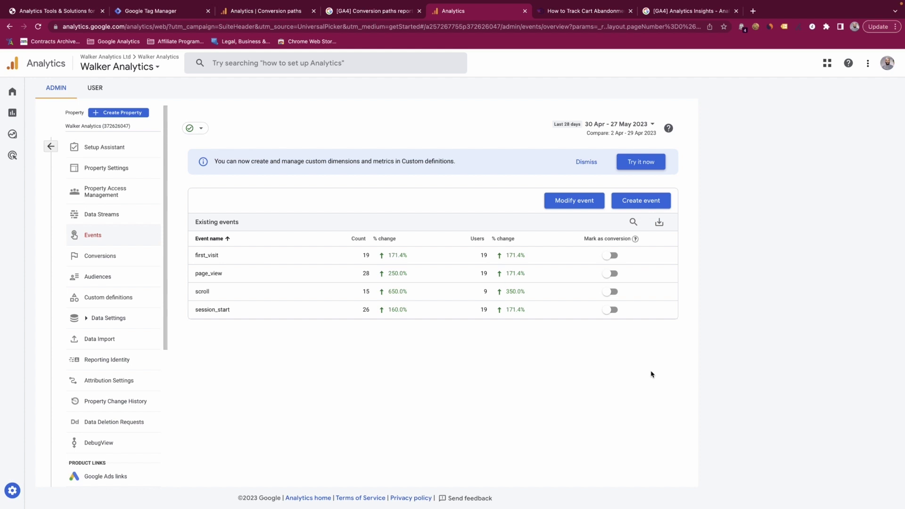
left_click(568, 200)
key("Escape")
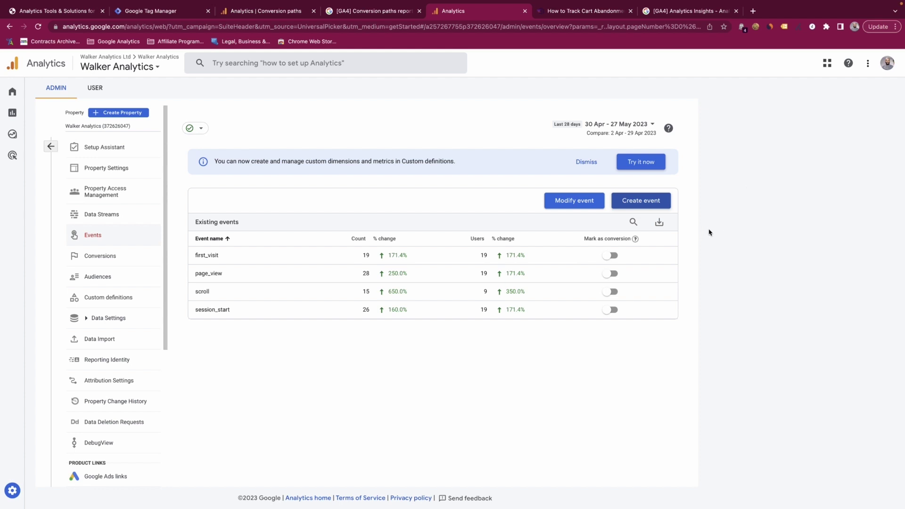
Inspect the configuration form for a new custom event and close it without creating one.
left_click(644, 204)
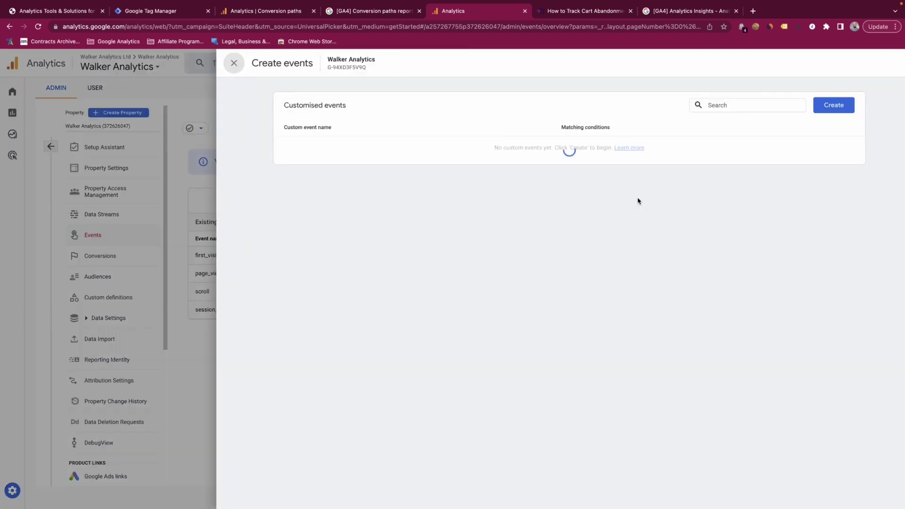
left_click(809, 104)
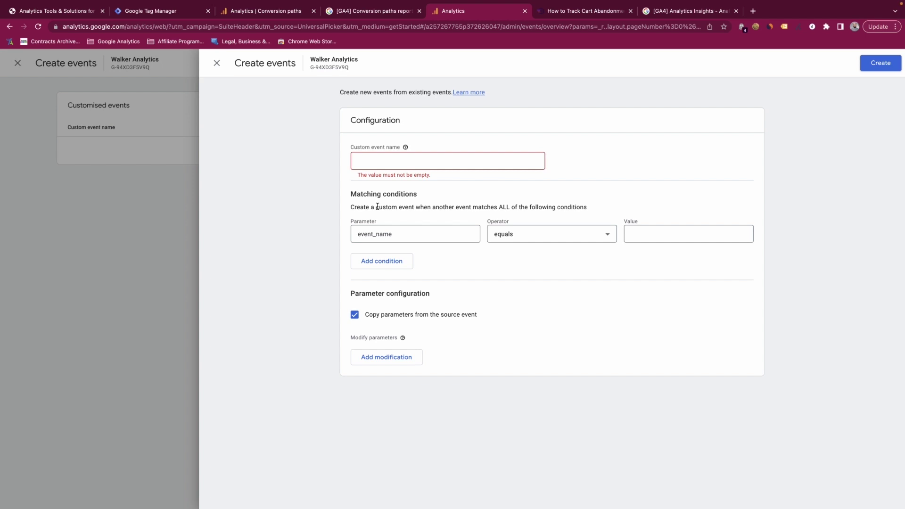
left_click(166, 240)
Create a new conversion event named "lead" and save it.
left_click(71, 255)
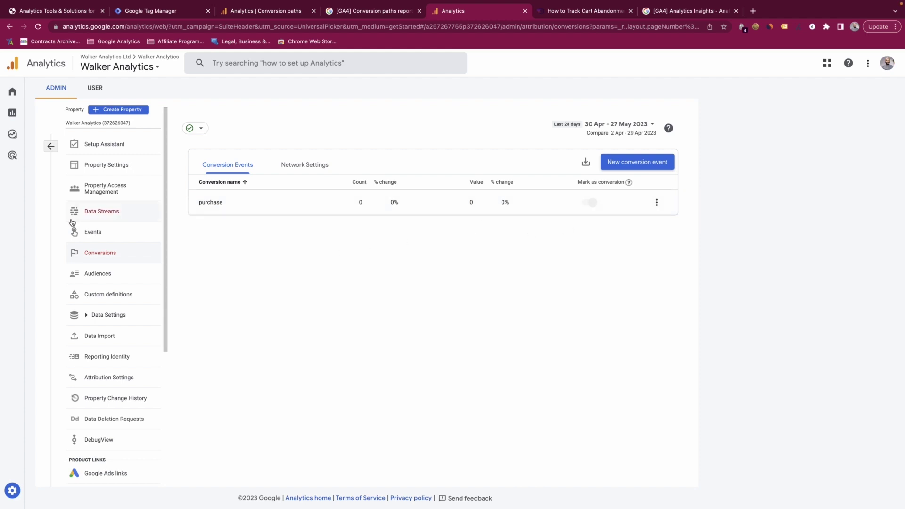
left_click(638, 161)
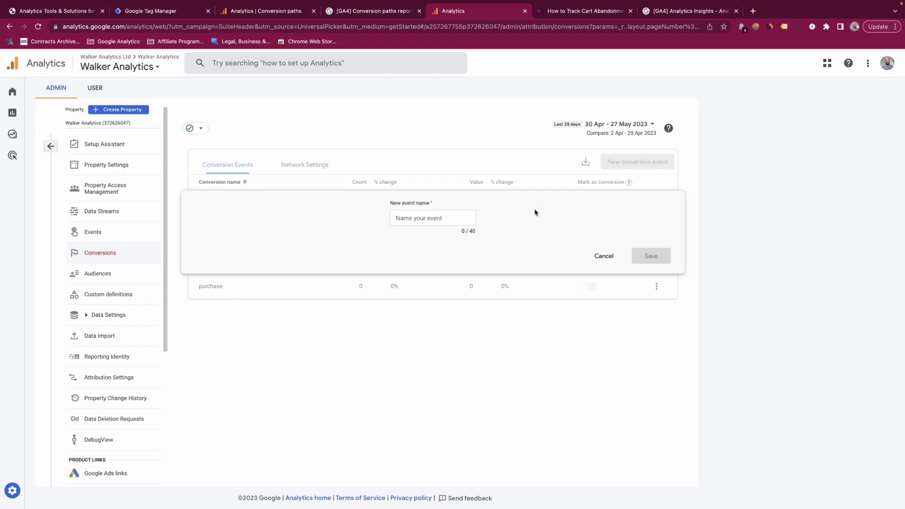
left_click(455, 217)
type("lead")
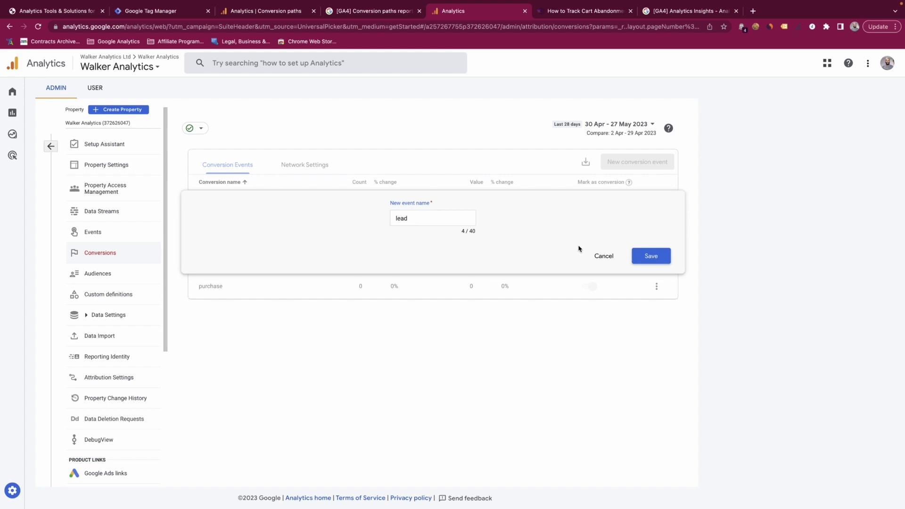
left_click(652, 255)
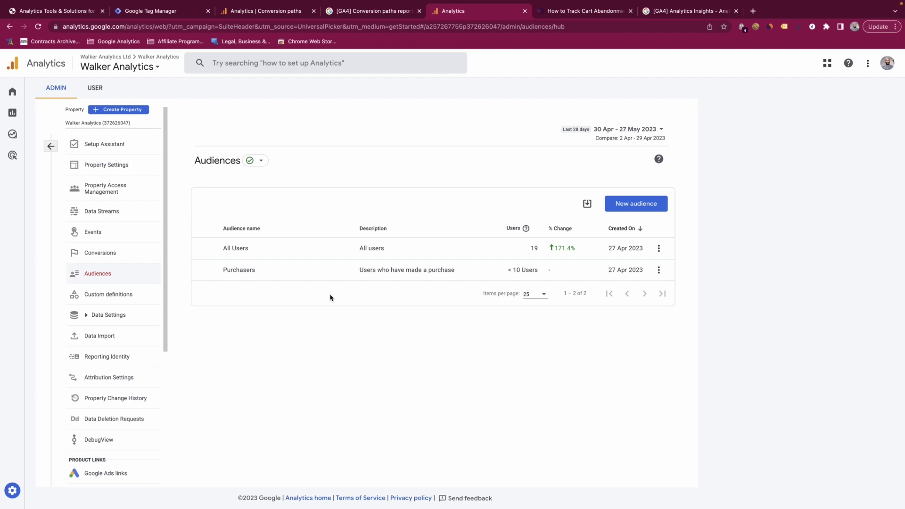
Create an audience from the suggested Recently active users template with a 30-day membership duration and save it.
left_click(633, 203)
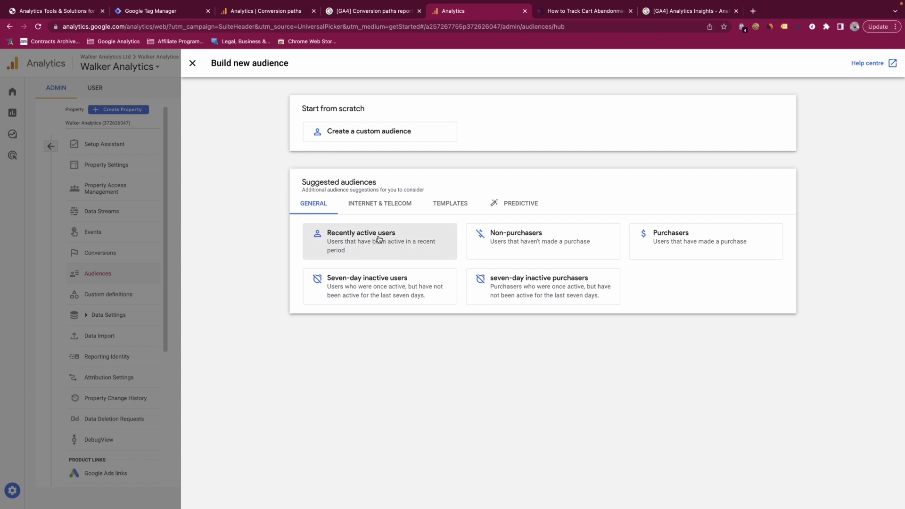
left_click(367, 250)
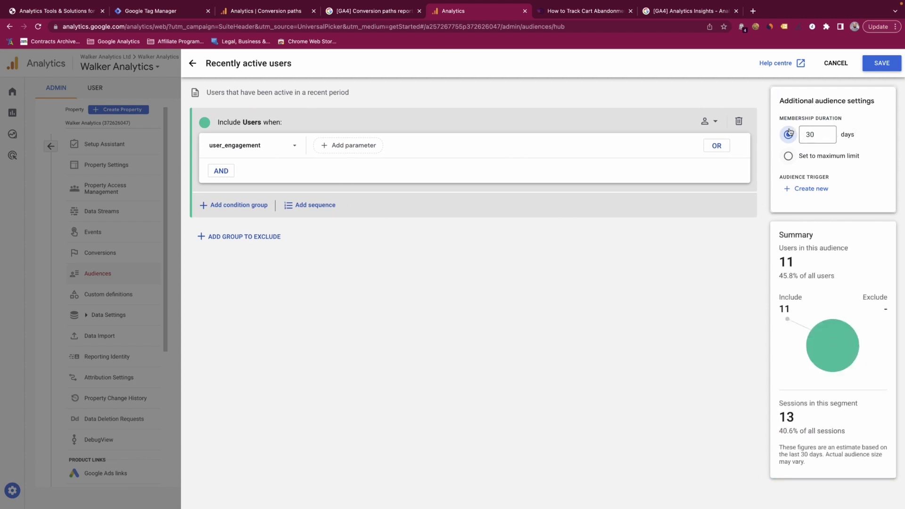
left_click(882, 64)
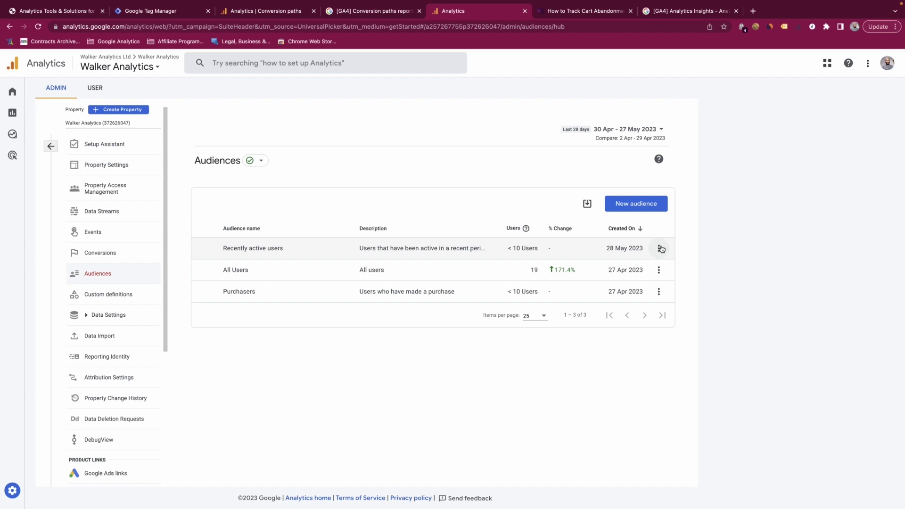
Start a new custom dimension in the property's custom definitions and inspect the available scope options.
left_click(108, 293)
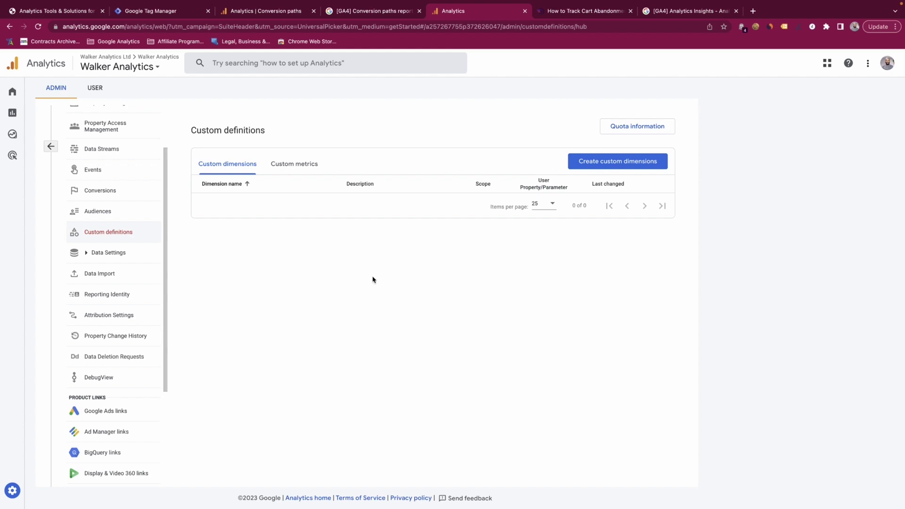
left_click(586, 161)
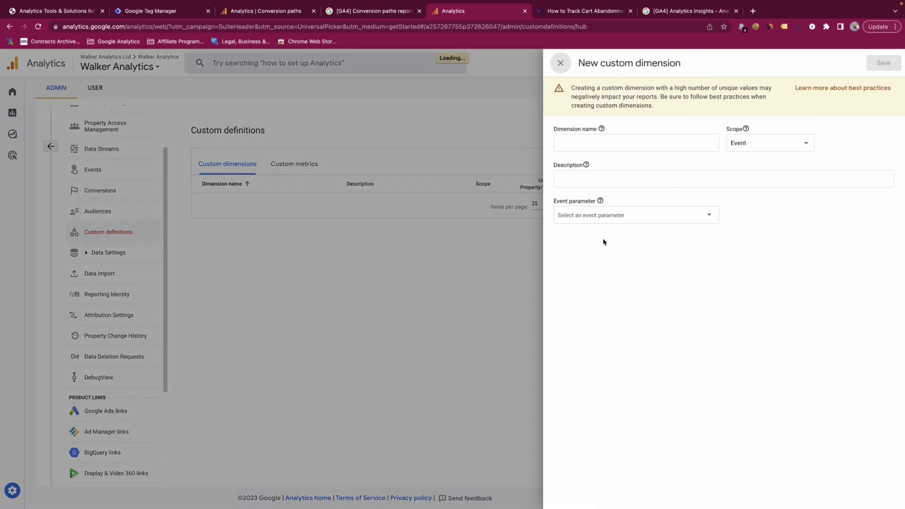
left_click(783, 154)
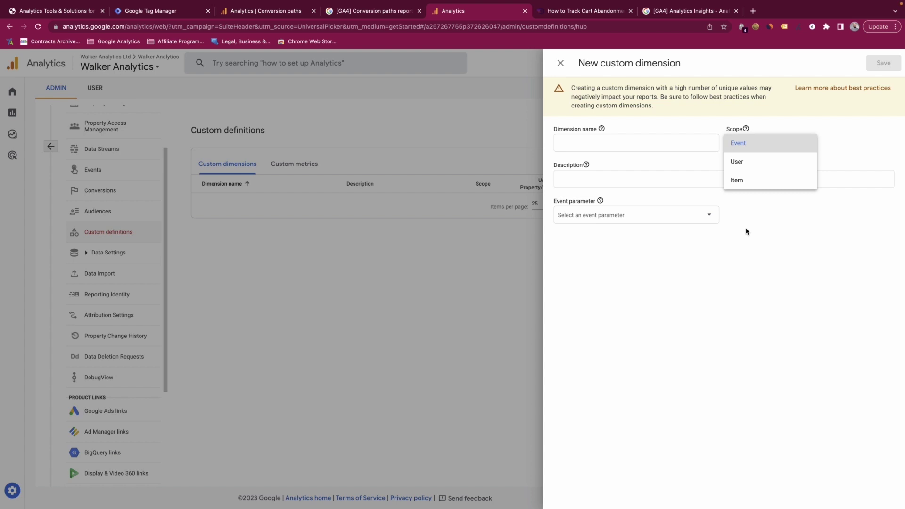
left_click(756, 259)
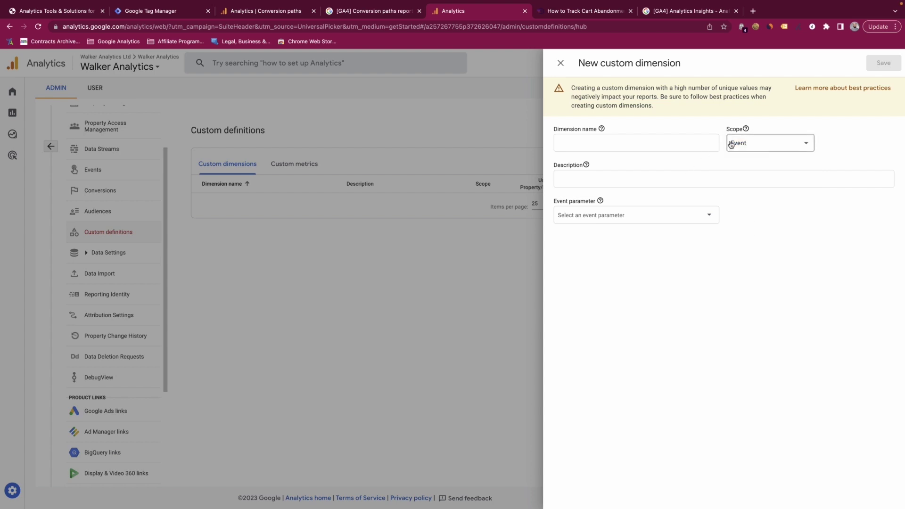
Fill in the event-scoped custom dimension with the name custom_dimension, the description "test" and the page_referrer event parameter.
left_click(667, 140)
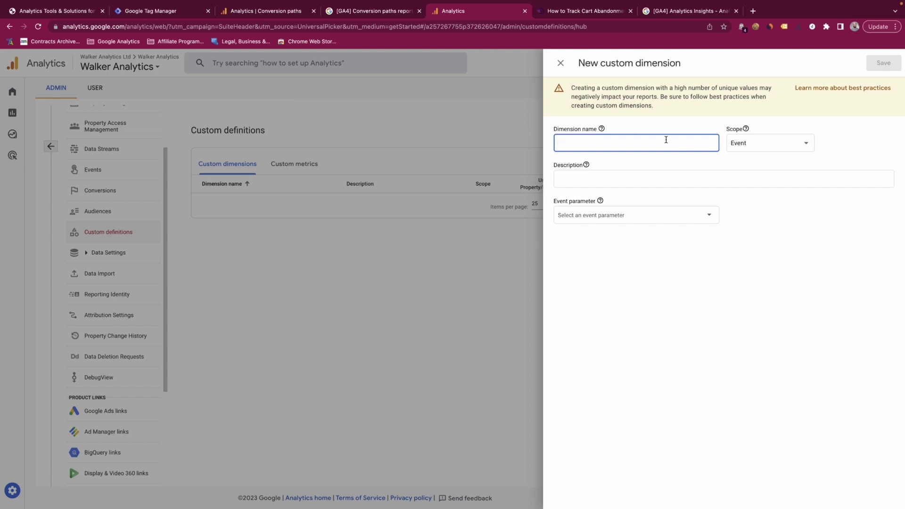
type("custom_dimension")
left_click(658, 178)
type("test")
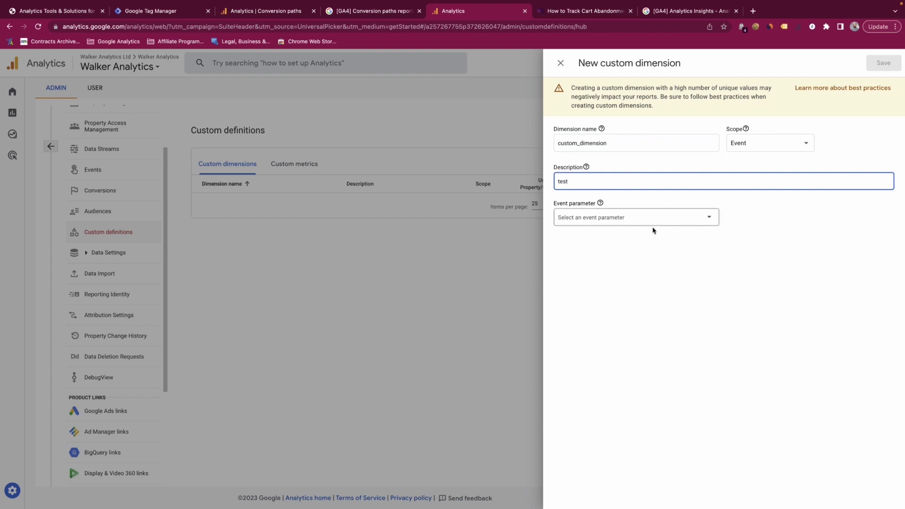
left_click(658, 215)
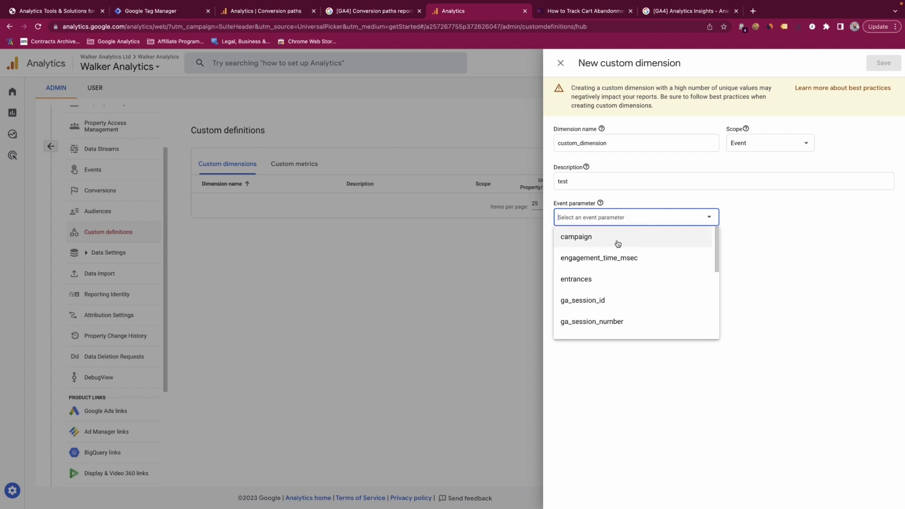
scroll(631, 266, "down", 5)
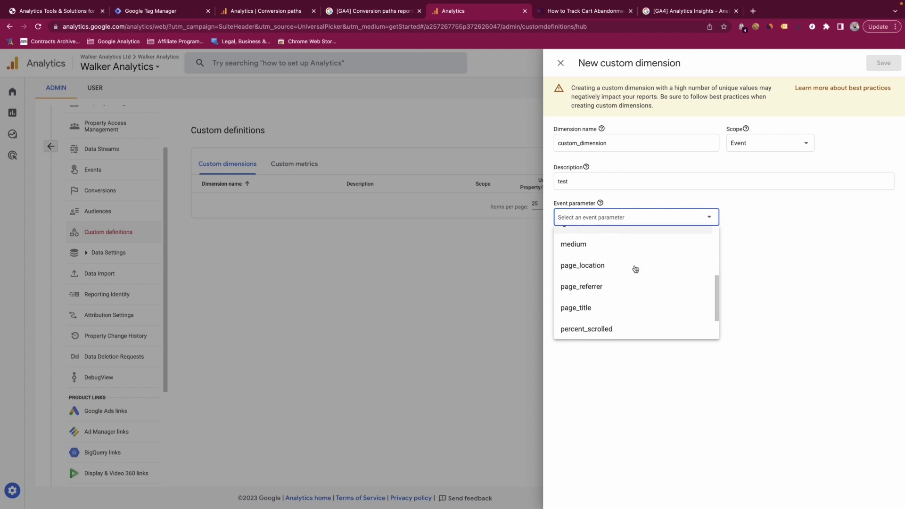
left_click(626, 265)
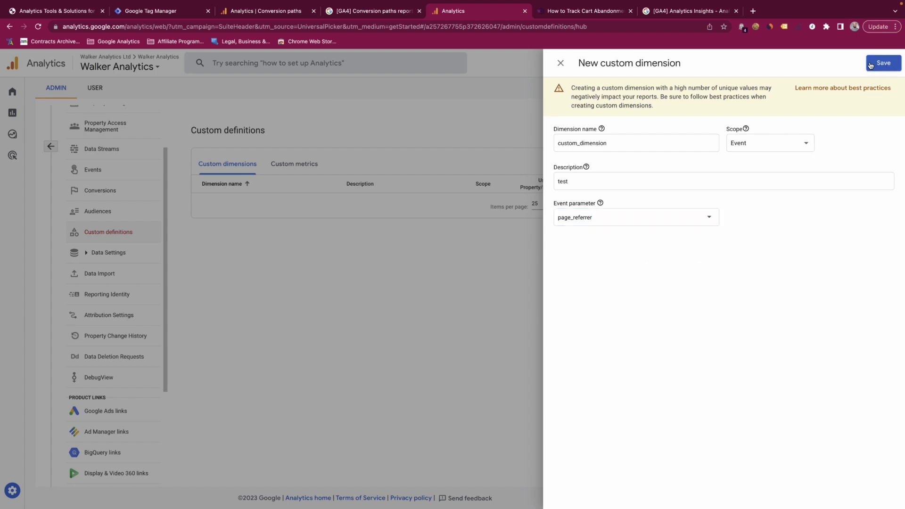
Switch the custom dimension's scope to User and Item to compare the property or parameter each scope requires.
left_click(749, 144)
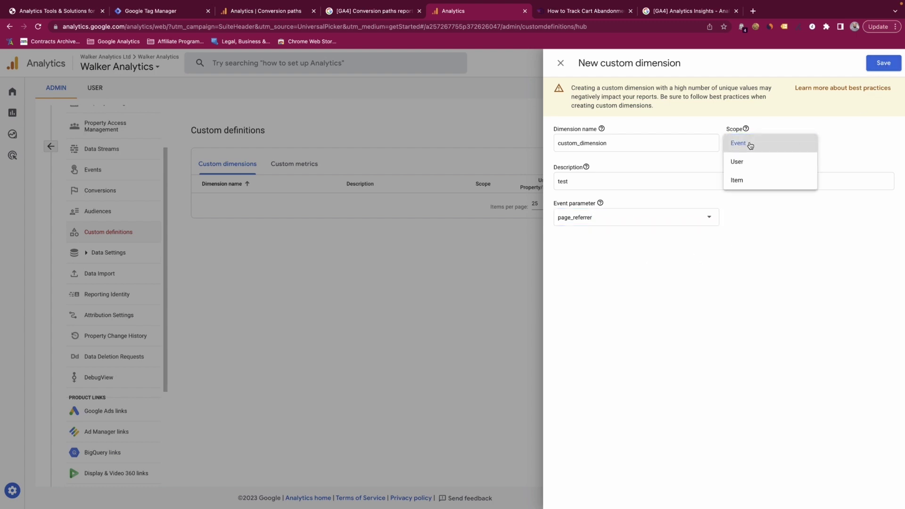
left_click(752, 164)
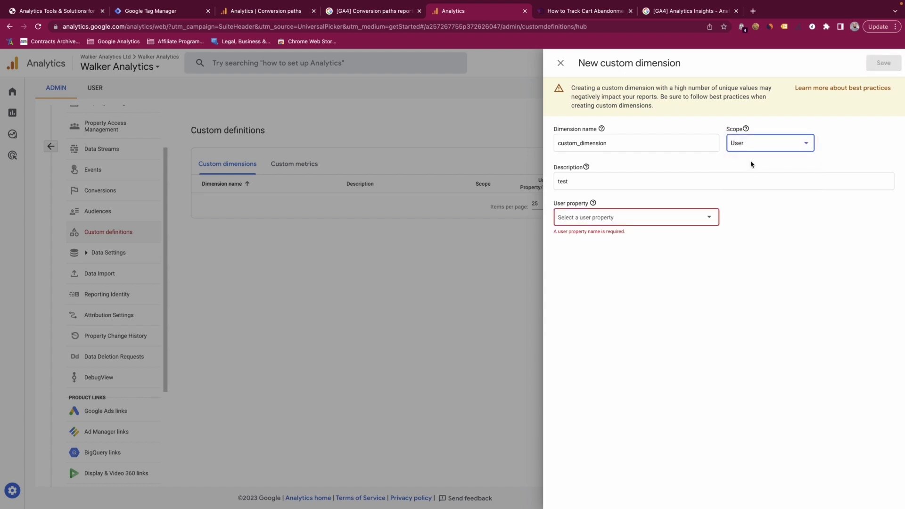
left_click(687, 215)
left_click(757, 143)
left_click(754, 160)
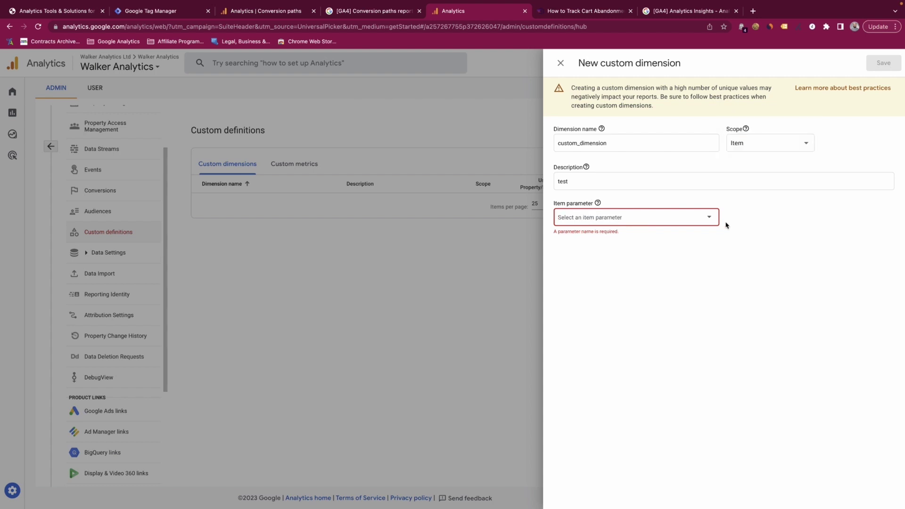
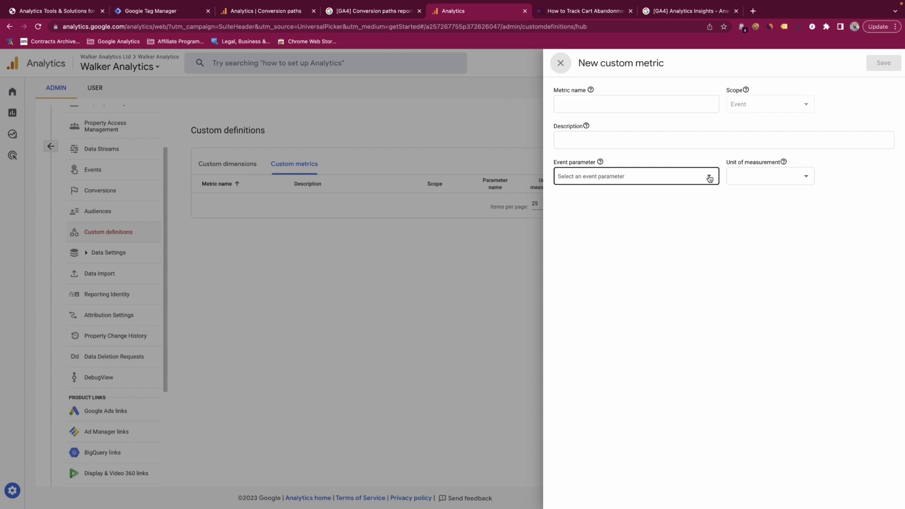
Explore the new custom metric form with the campaign event parameter, review the units of measurement, and close it without saving.
left_click(709, 178)
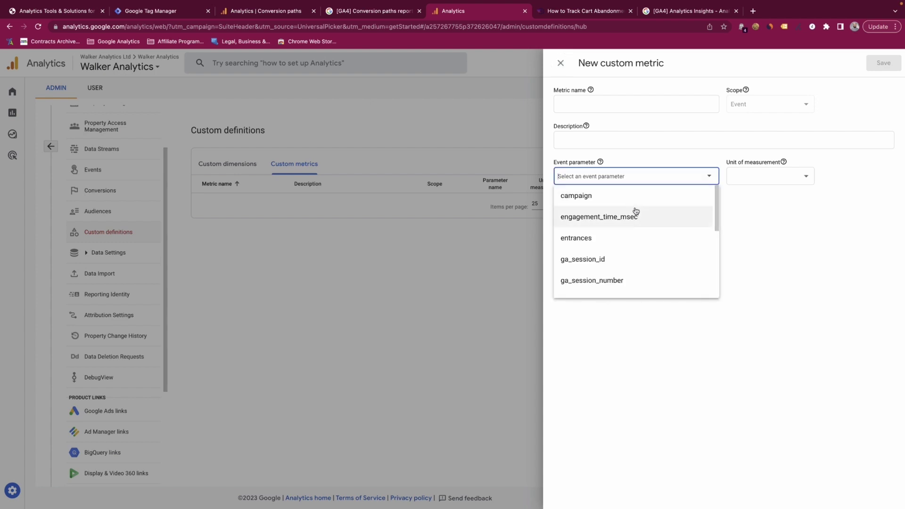
left_click(619, 202)
left_click(760, 177)
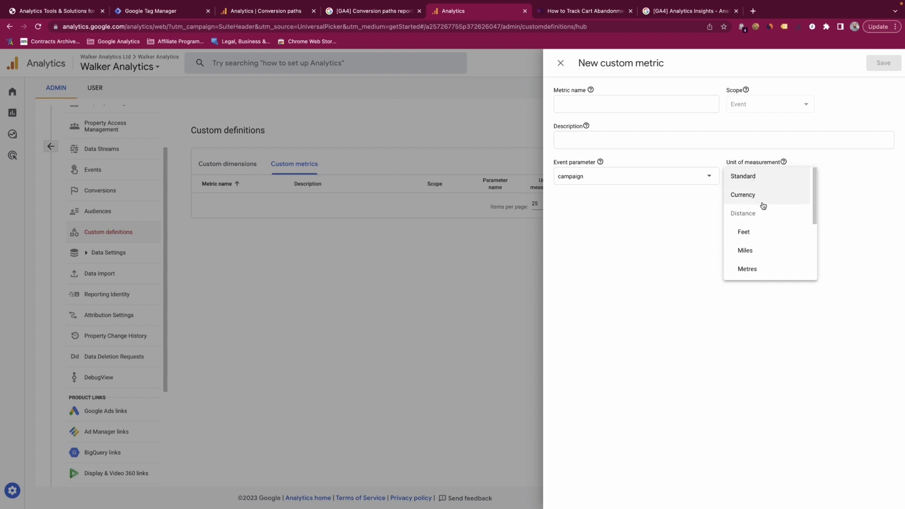
scroll(764, 202, "down", 2)
scroll(763, 200, "up", 1)
scroll(748, 193, "down", 4)
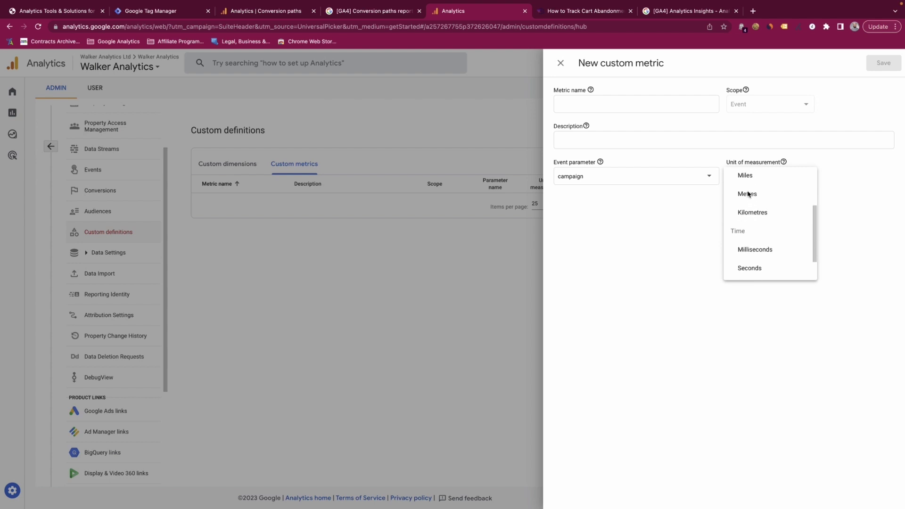
left_click(672, 237)
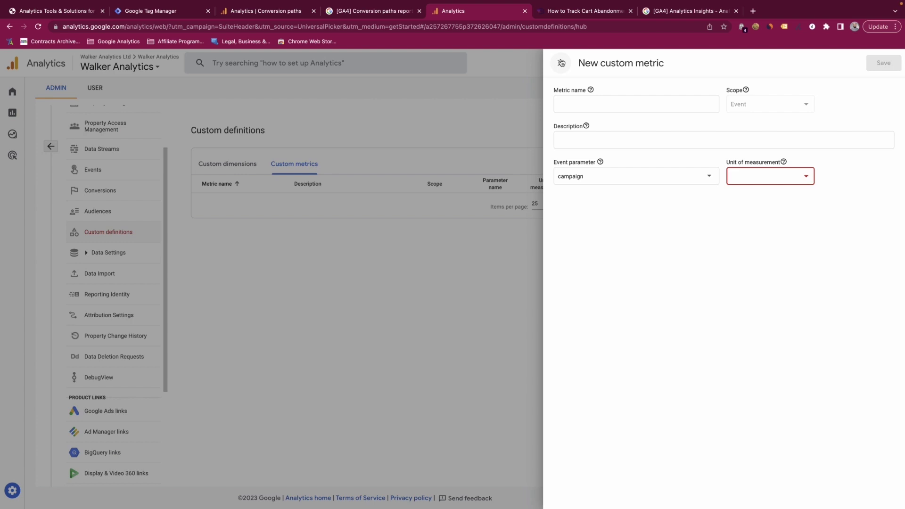
left_click(560, 62)
Review the property's data collection settings, including the regions allowed for ads personalisation, and close the region list.
left_click(101, 252)
scroll(101, 238, "down", 1)
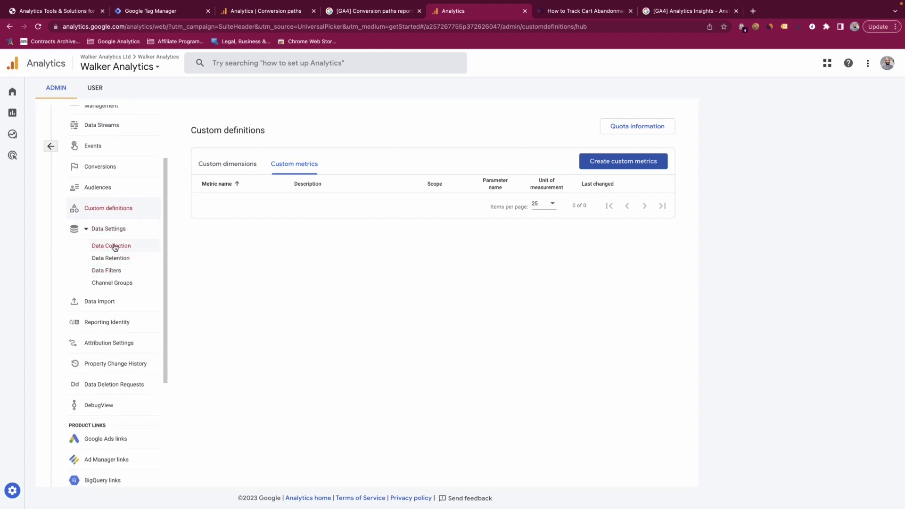
left_click(115, 246)
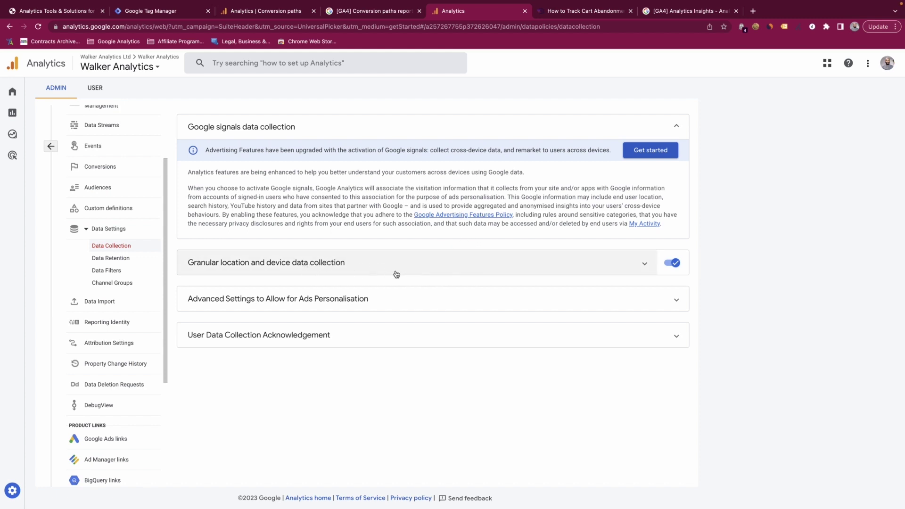
left_click(406, 301)
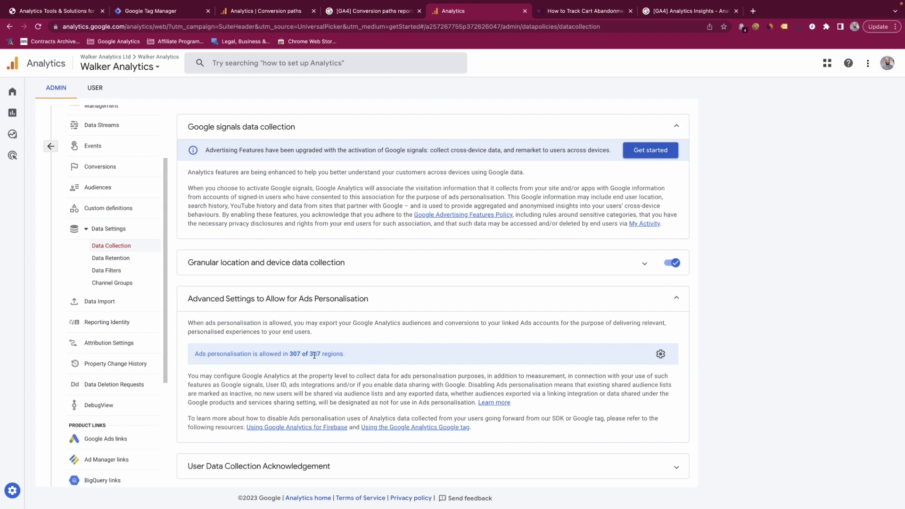
left_click(660, 354)
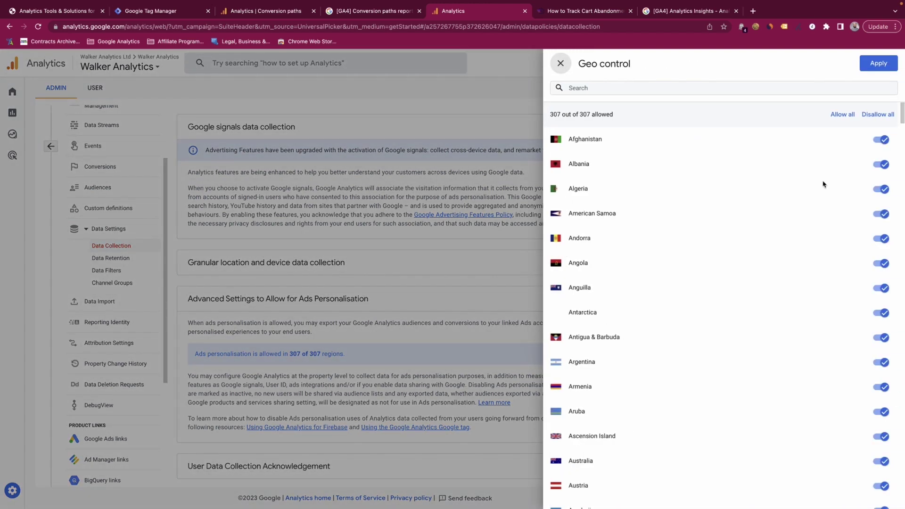
left_click(494, 98)
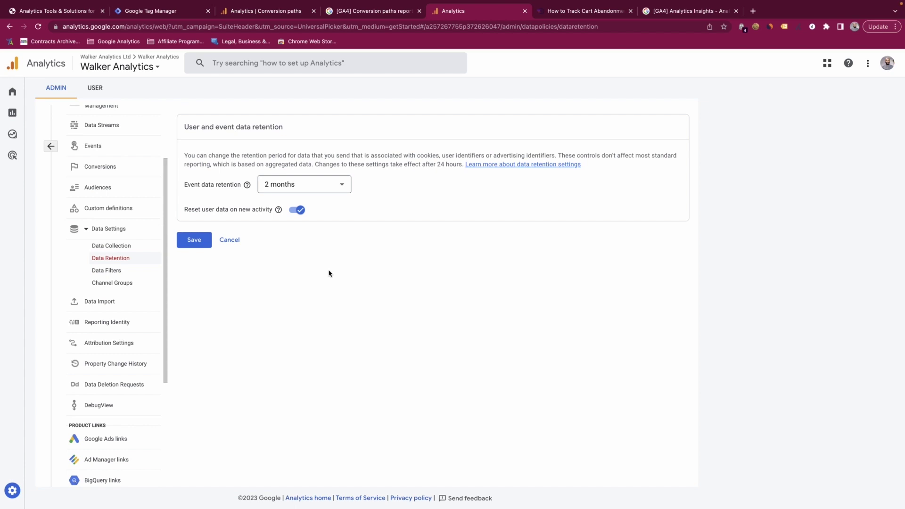
Review the event data retention periods and the filter types offered when creating a data filter.
left_click(338, 184)
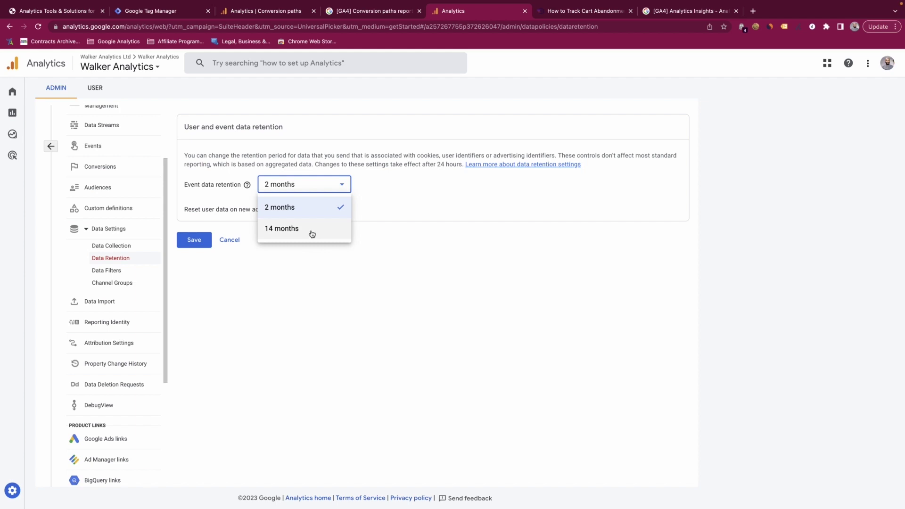
left_click(332, 274)
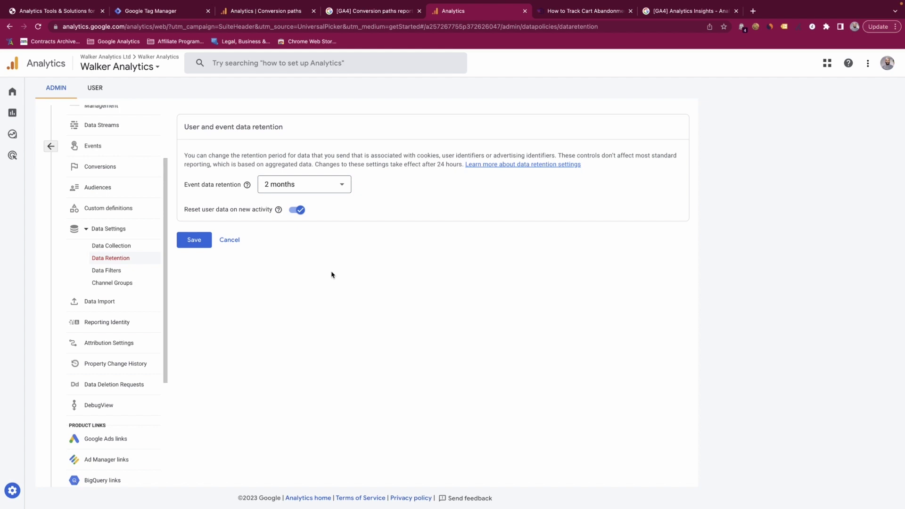
left_click(341, 184)
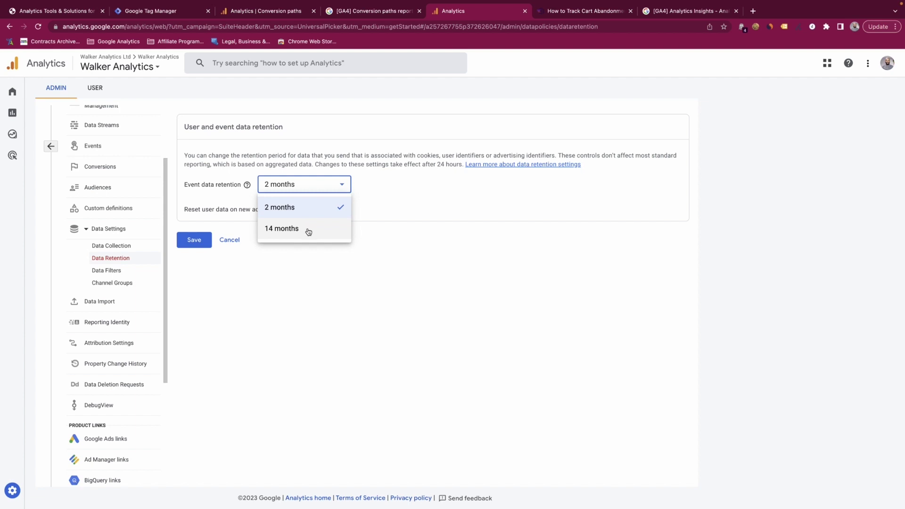
left_click(385, 263)
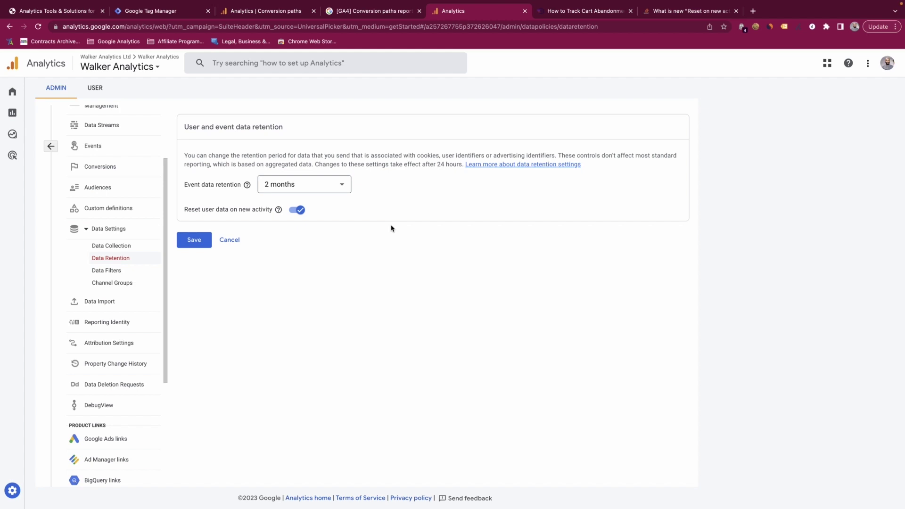
left_click(118, 271)
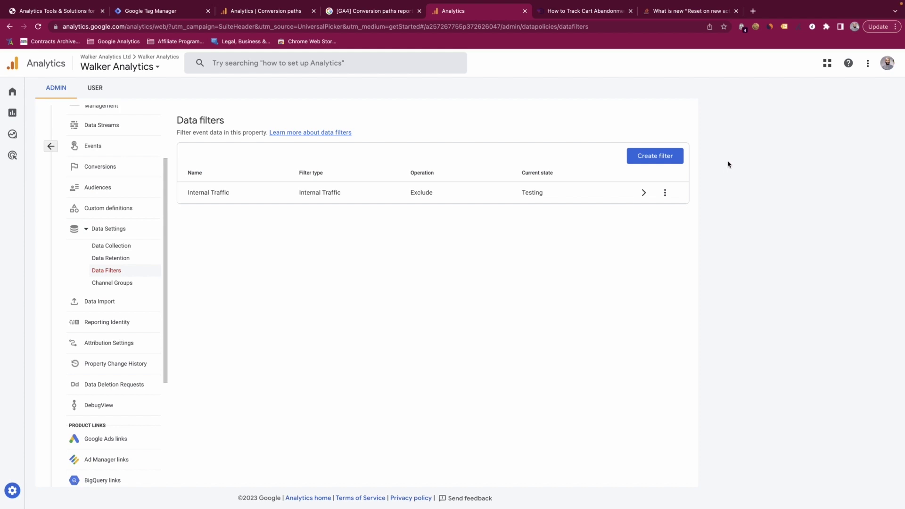
left_click(647, 156)
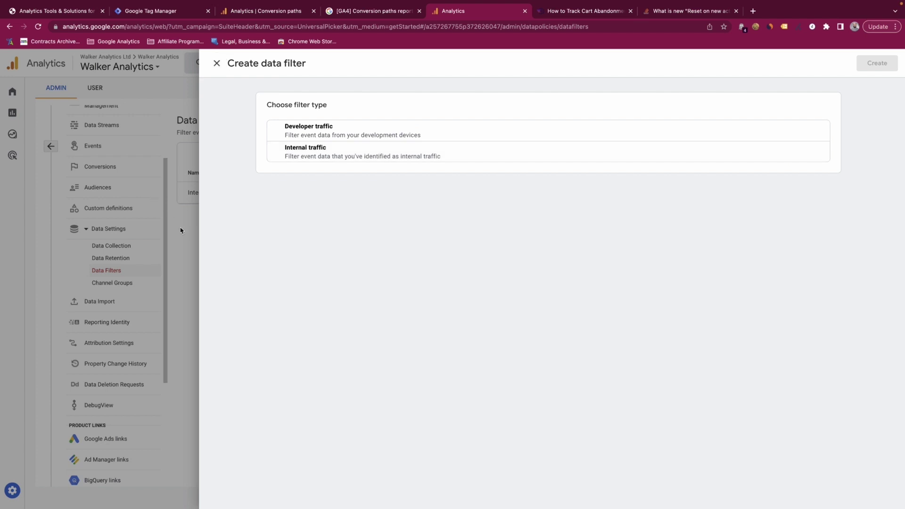
Open the property's channel groups, look through the channel list of the default channel group, and close it.
left_click(112, 283)
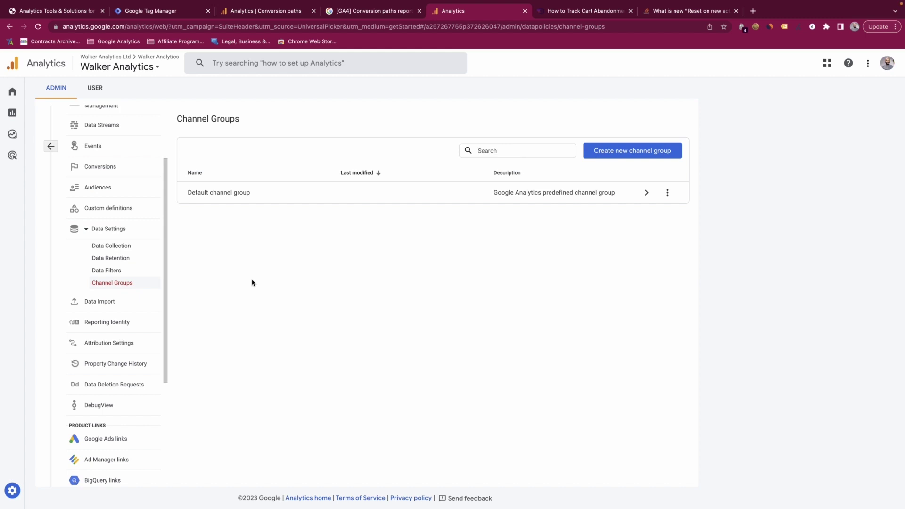
left_click(344, 193)
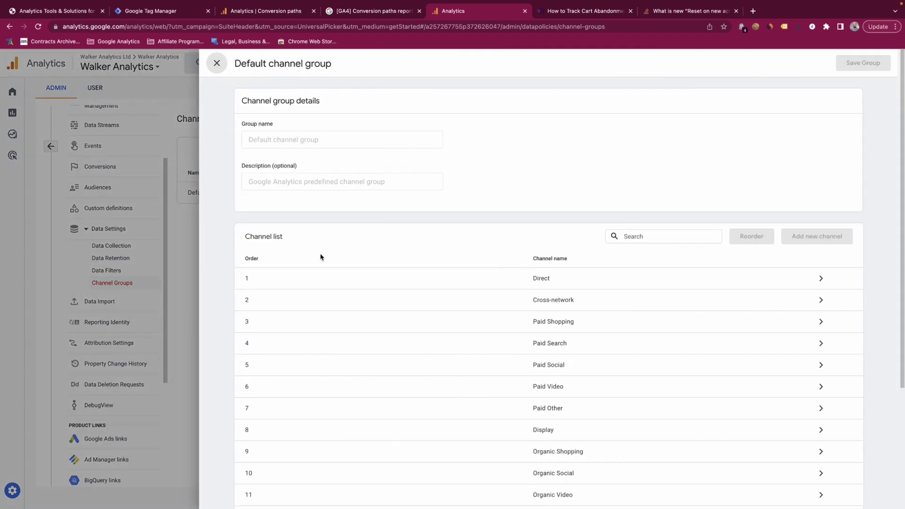
scroll(351, 229, "down", 3)
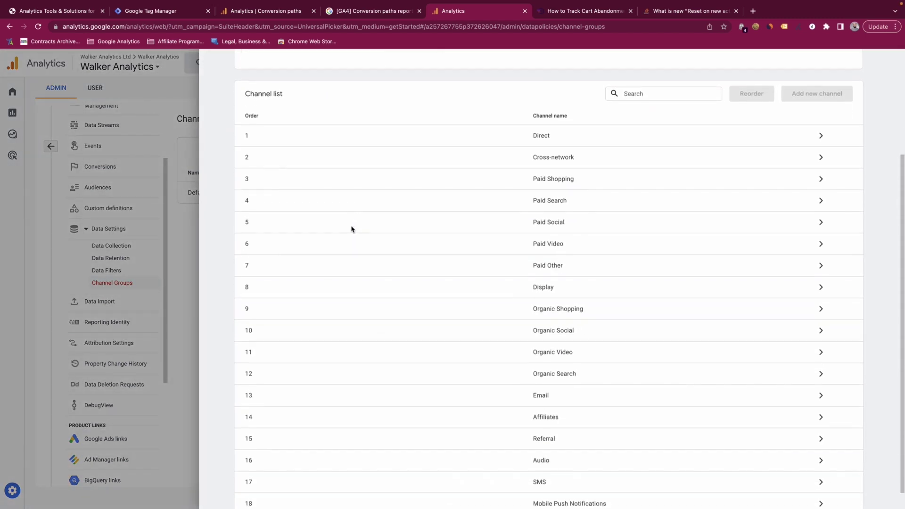
scroll(352, 228, "up", 4)
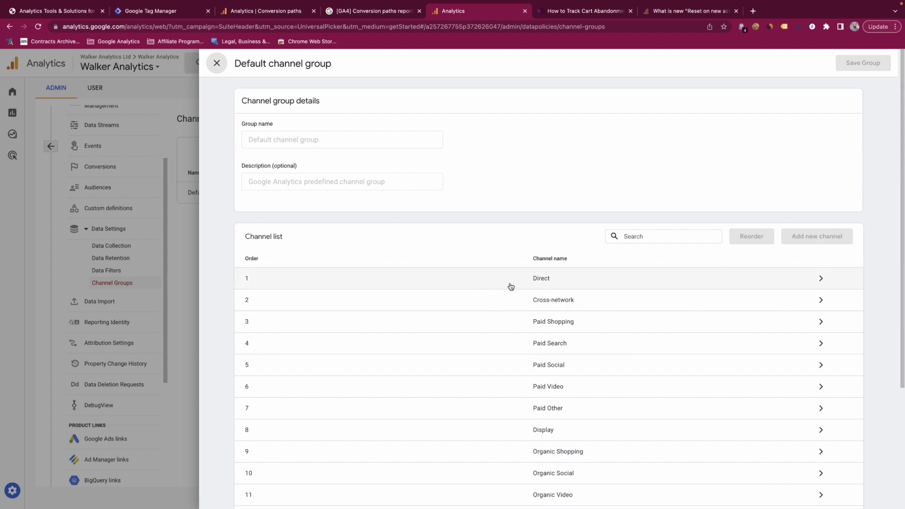
scroll(297, 250, "down", 3)
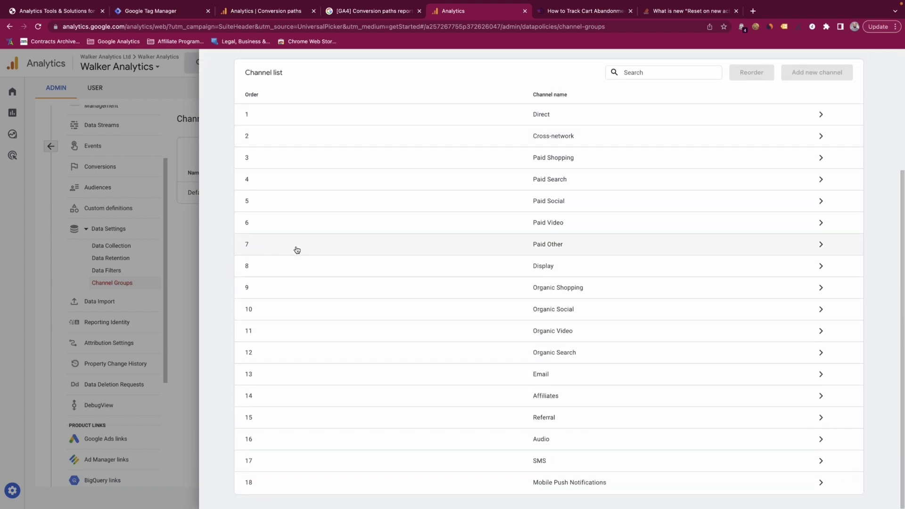
scroll(296, 250, "up", 5)
left_click(216, 63)
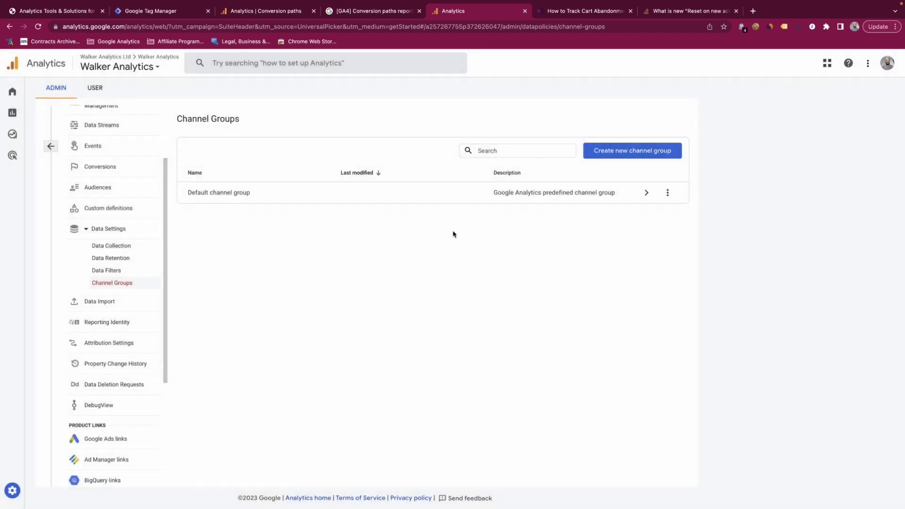
Start a new channel group and name it Marketing Channel.
left_click(636, 151)
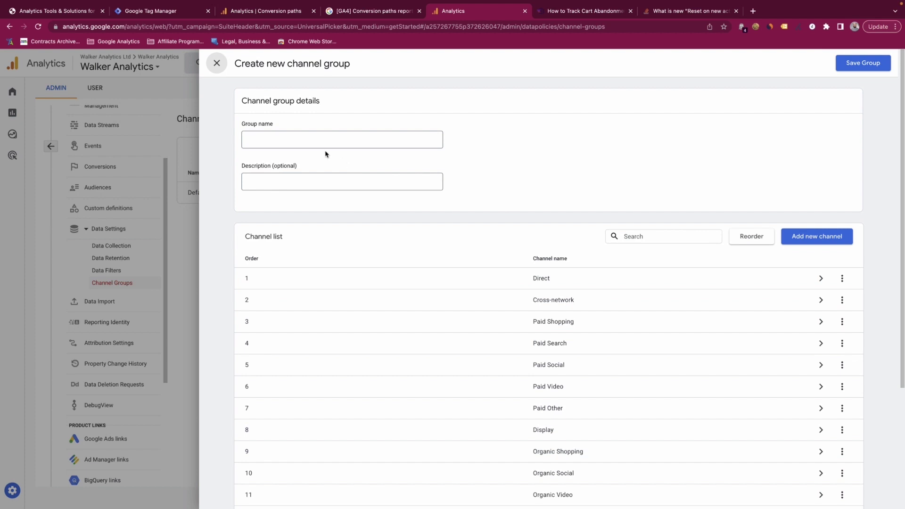
left_click(296, 136)
type("Ma")
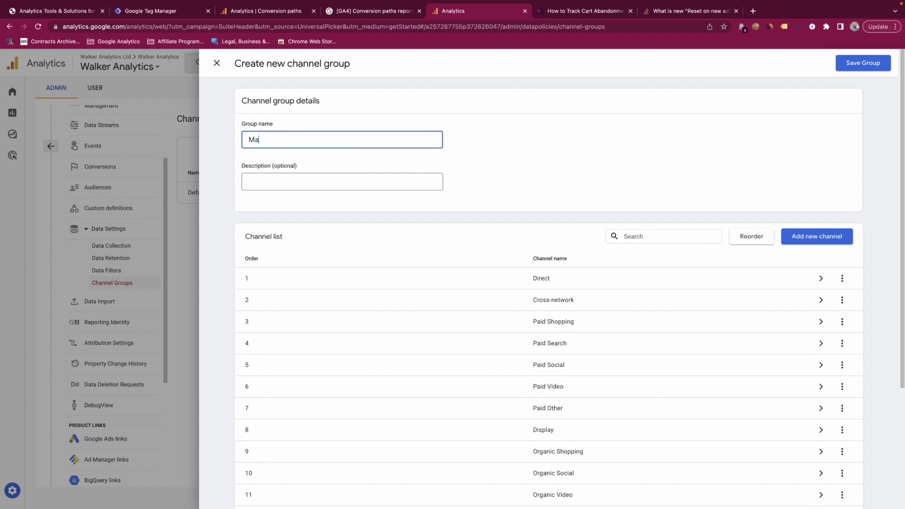
type("rketing CHnhannel")
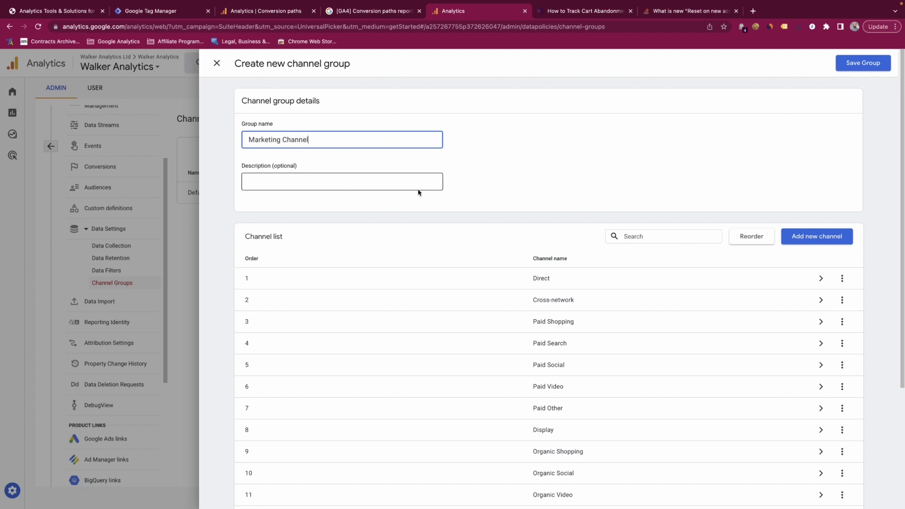
Explore reordering and adding channels in the new group's channel list, and close the group without saving.
scroll(612, 151, "down", 3)
left_click_drag(476, 178, 508, 197)
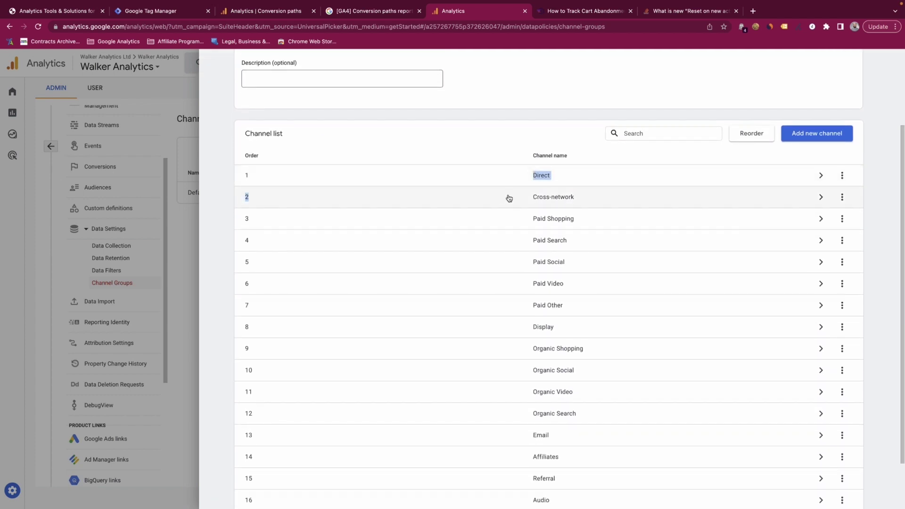
left_click(751, 133)
left_click_drag(380, 201, 250, 177)
left_click_drag(250, 261, 250, 175)
scroll(385, 156, "up", 3)
left_click(786, 236)
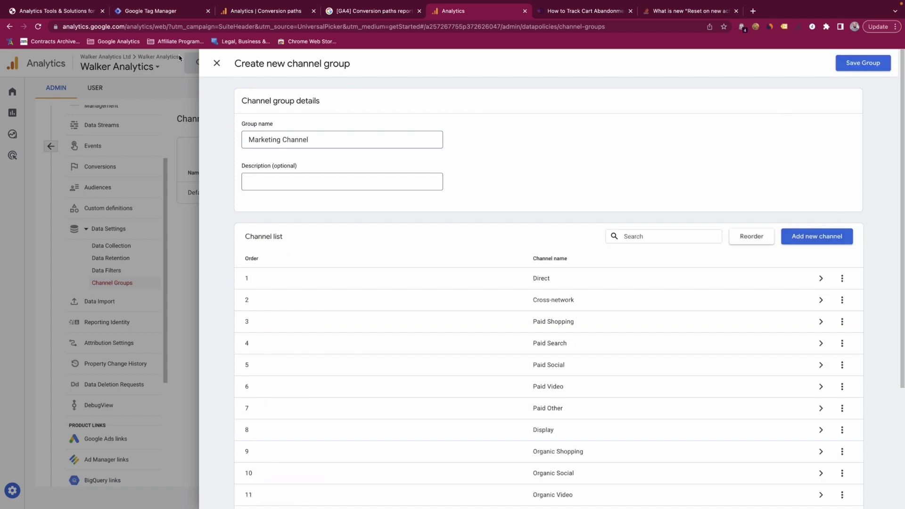
left_click(216, 63)
Review the data types and import sources offered when creating a data source in Data Import, and close the form.
left_click(99, 301)
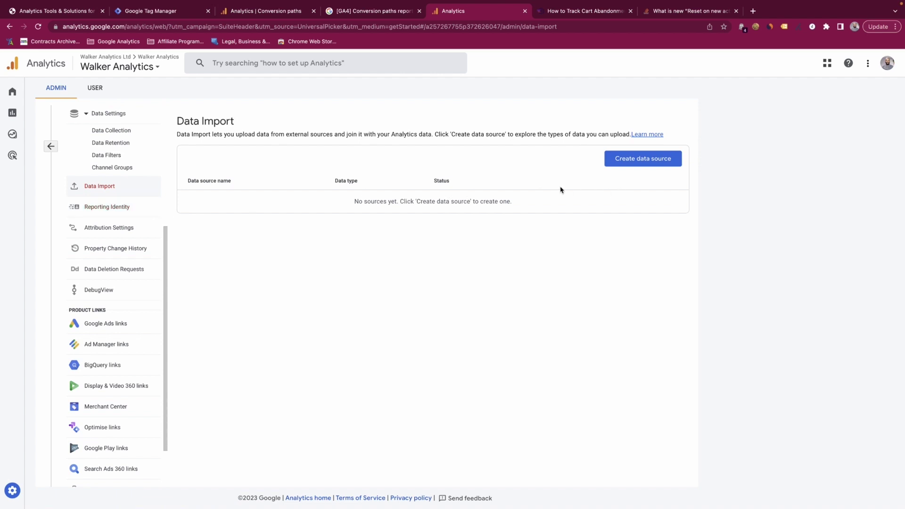
left_click(633, 160)
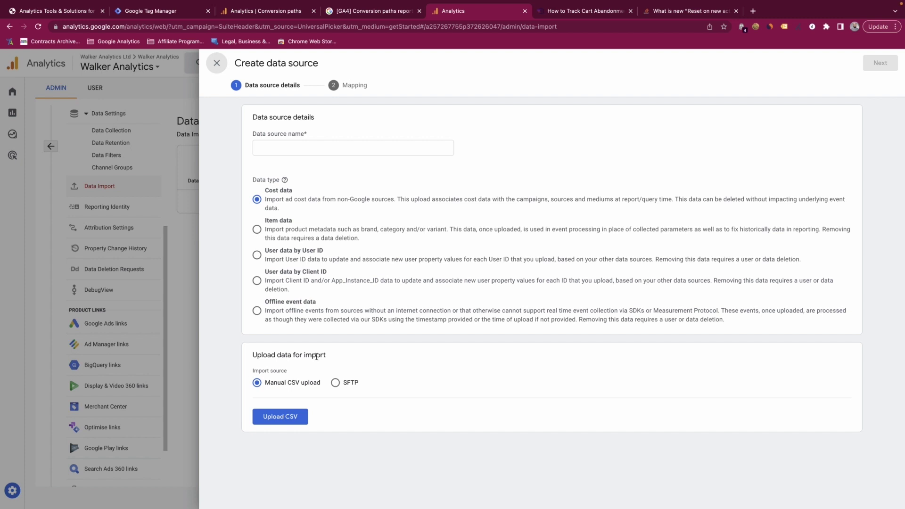
left_click(183, 278)
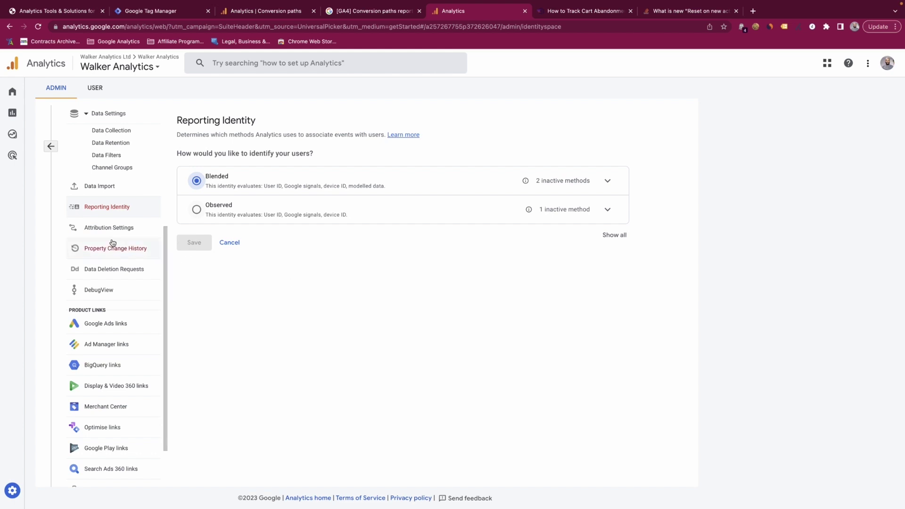
Review the available reporting attribution models and the look-back window options in the property's attribution settings.
scroll(107, 238, "down", 1)
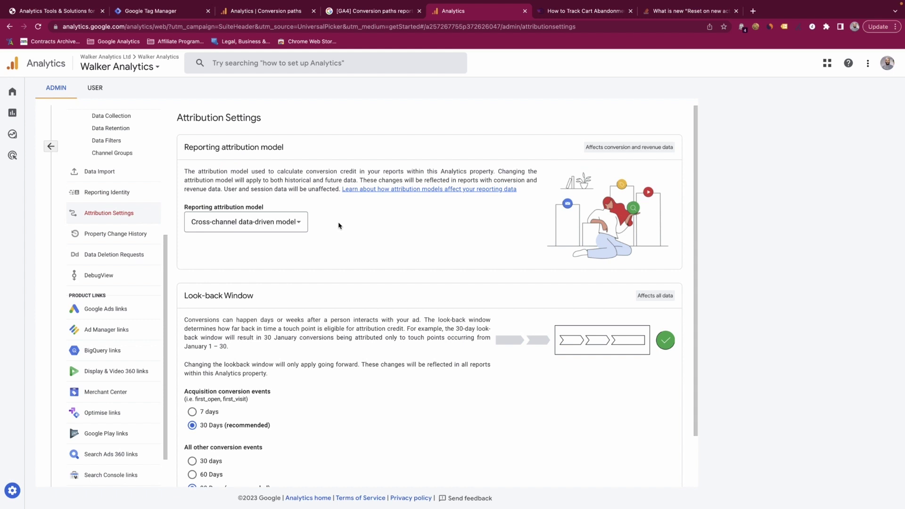
left_click(291, 224)
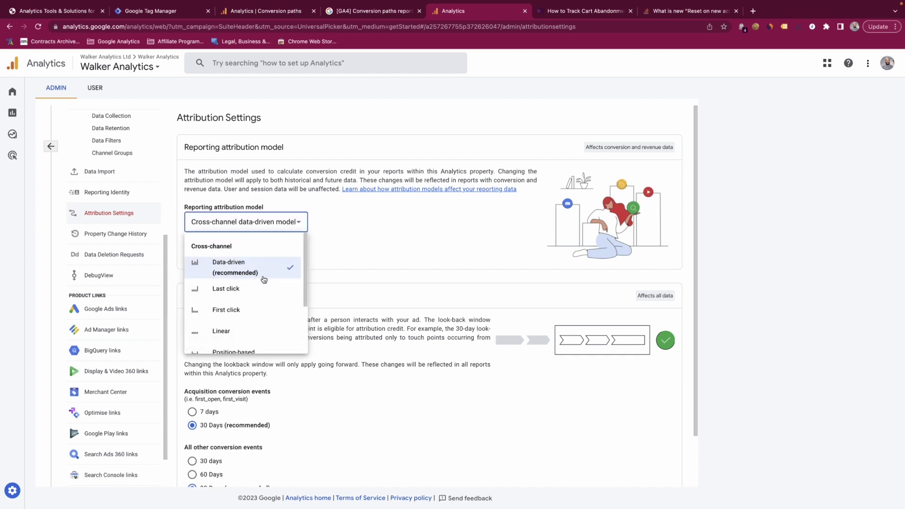
scroll(267, 285, "down", 2)
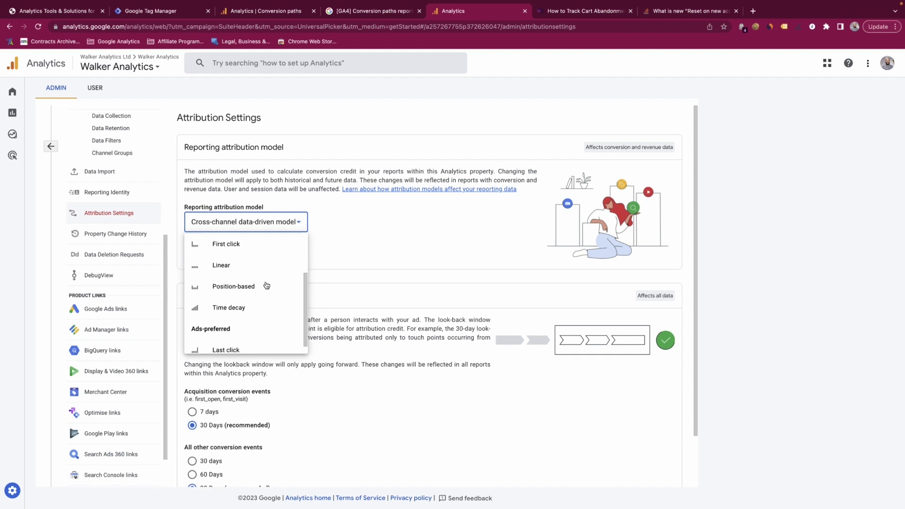
scroll(255, 301, "up", 2)
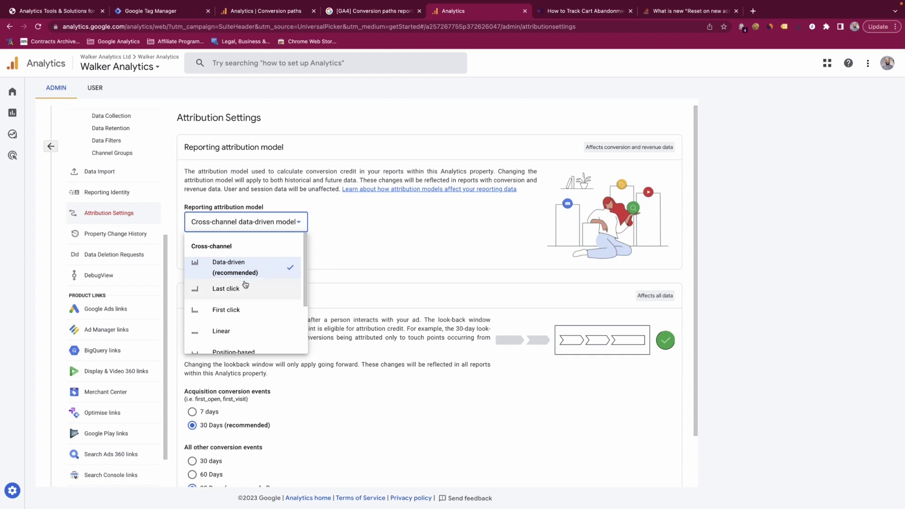
scroll(247, 291, "down", 3)
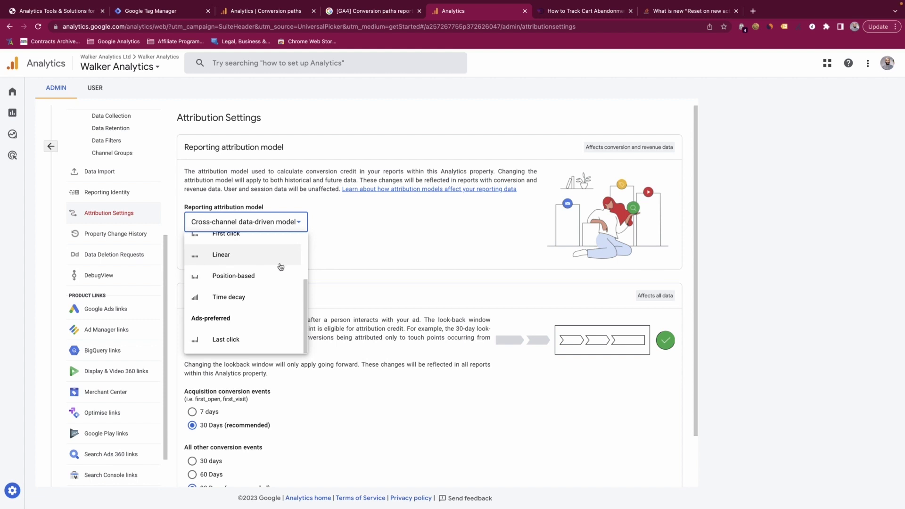
left_click(389, 256)
scroll(285, 339, "down", 2)
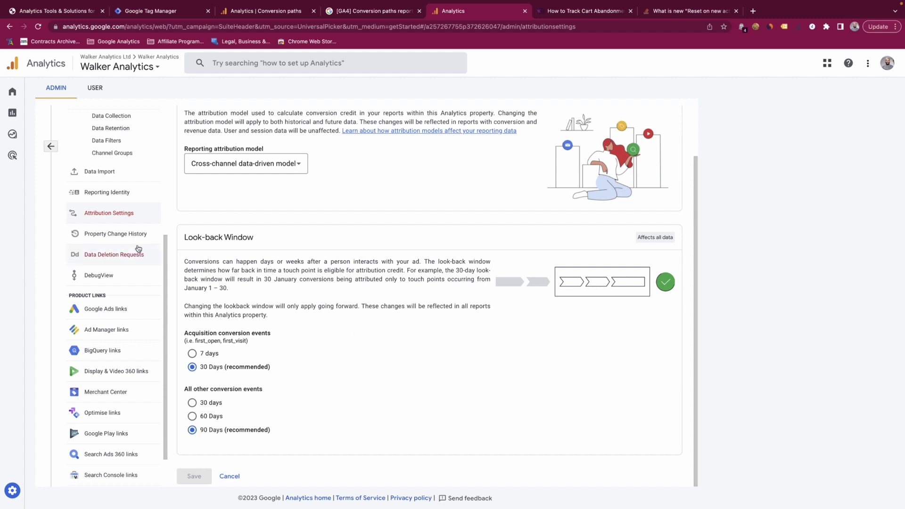
Review the property's change history, data deletion requests and DebugView.
left_click(107, 234)
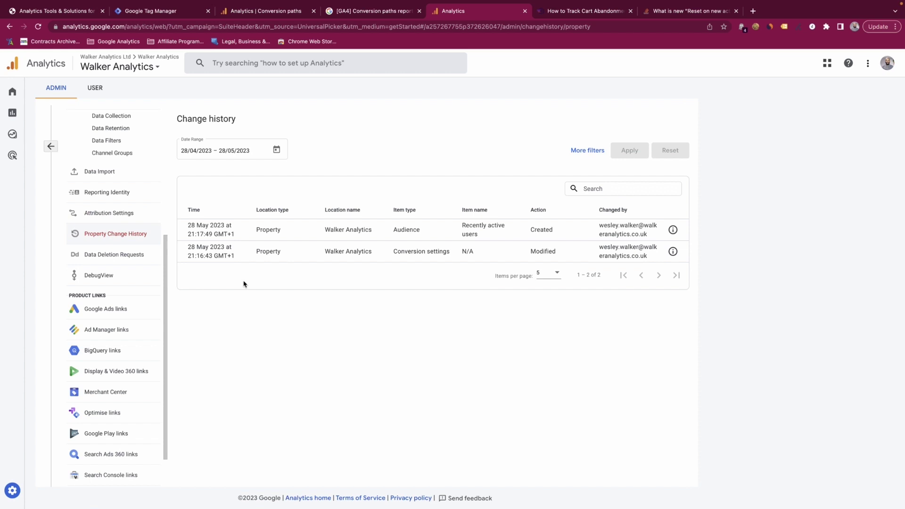
left_click(105, 255)
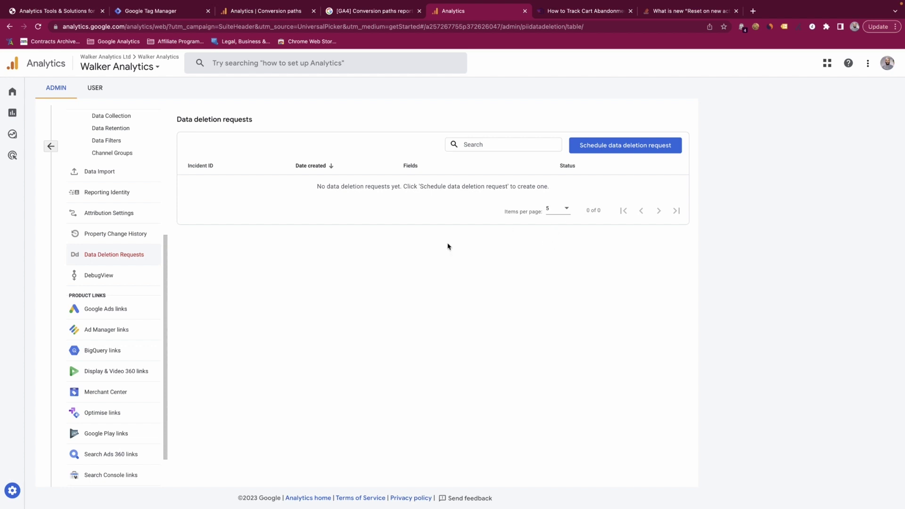
left_click(124, 278)
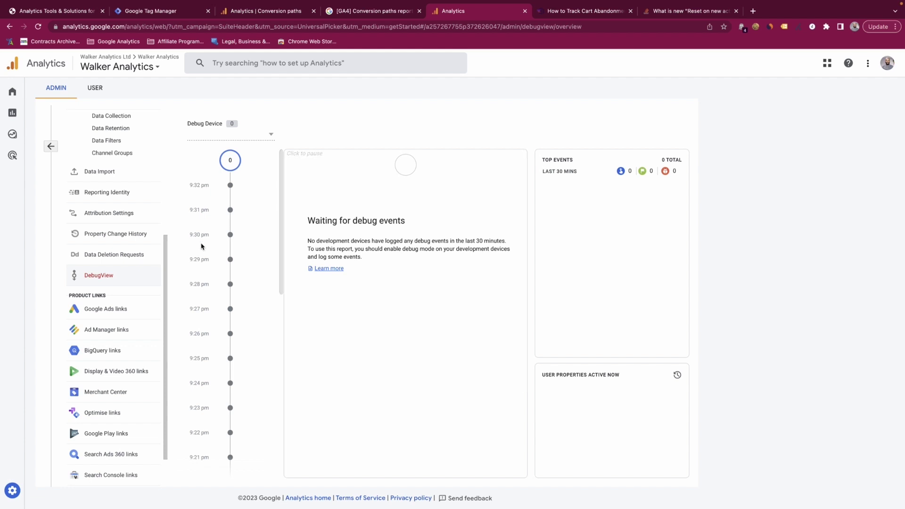
scroll(89, 283, "down", 1)
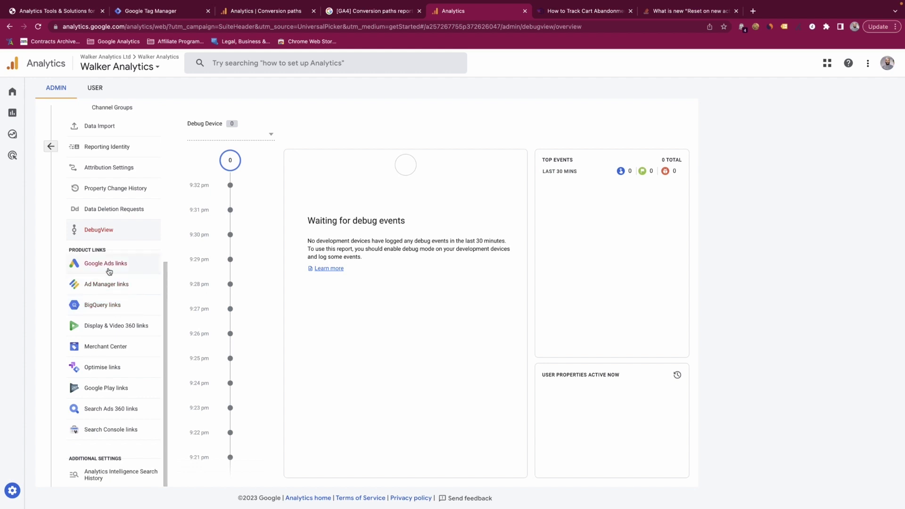